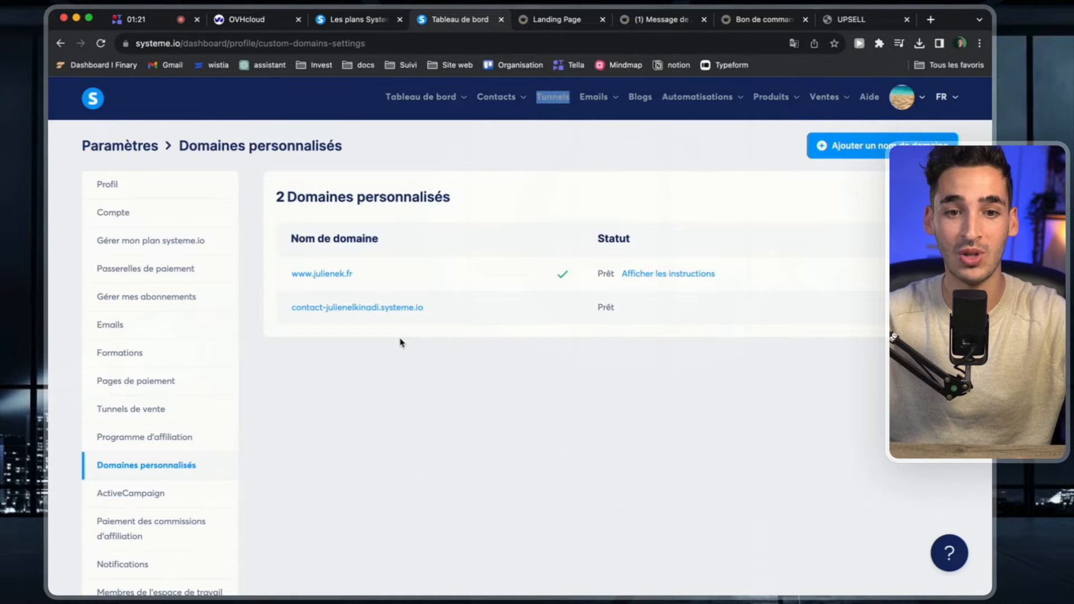
# Switch to the systeme.io pricing page and examine the plan prices and the free plan's limits for contacts, funnels and automation rules.
pyautogui.click(363, 24)
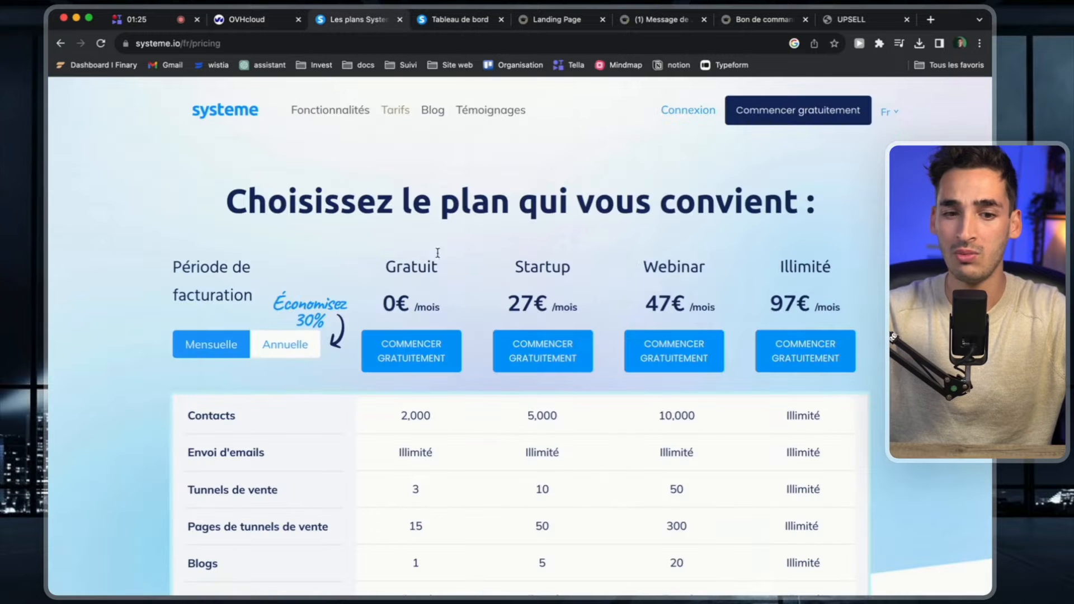
pyautogui.scroll(-2, 840, 356)
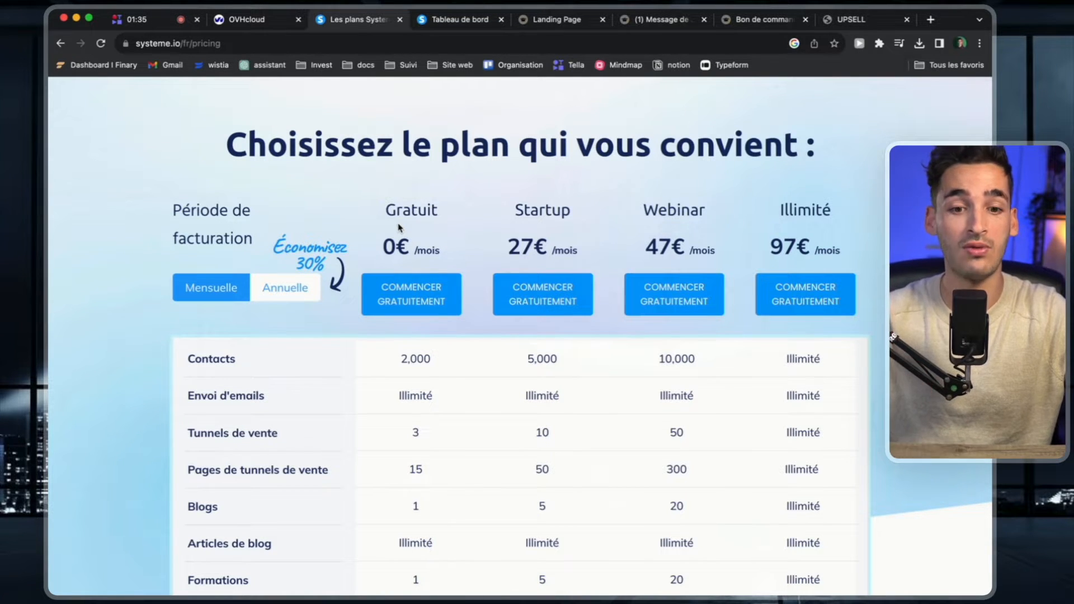
pyautogui.scroll(-4, 400, 226)
pyautogui.doubleClick(414, 256)
pyautogui.click(414, 256)
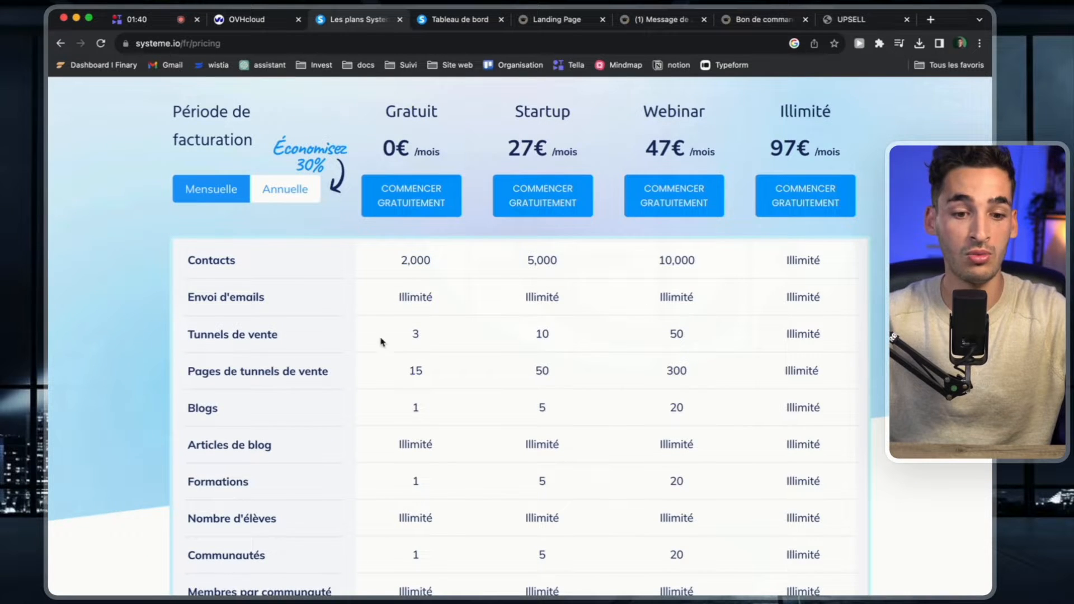
pyautogui.scroll(-3, 381, 342)
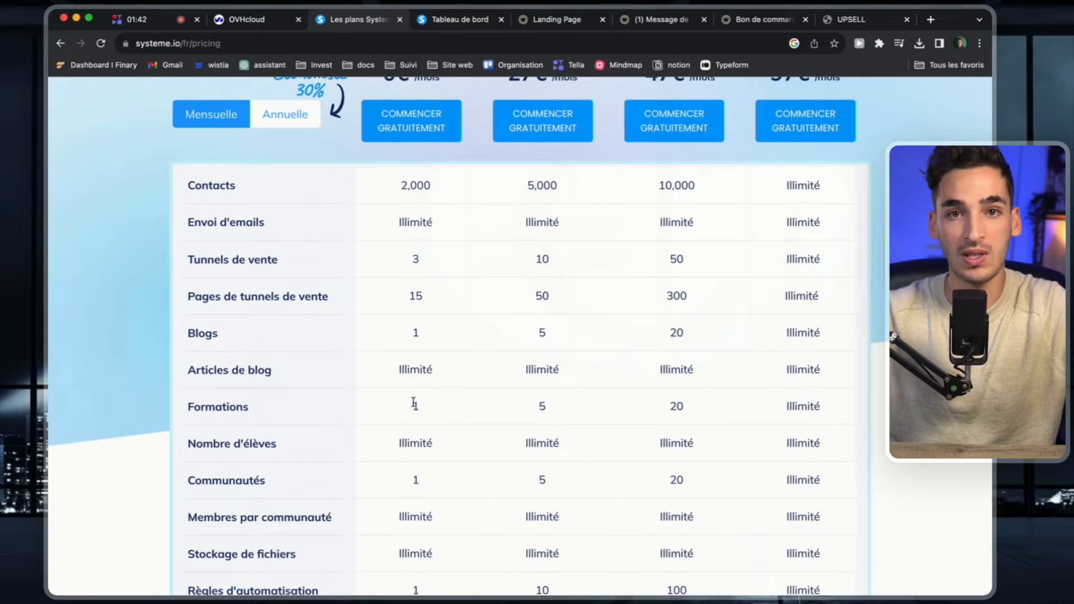
pyautogui.scroll(-12, 414, 404)
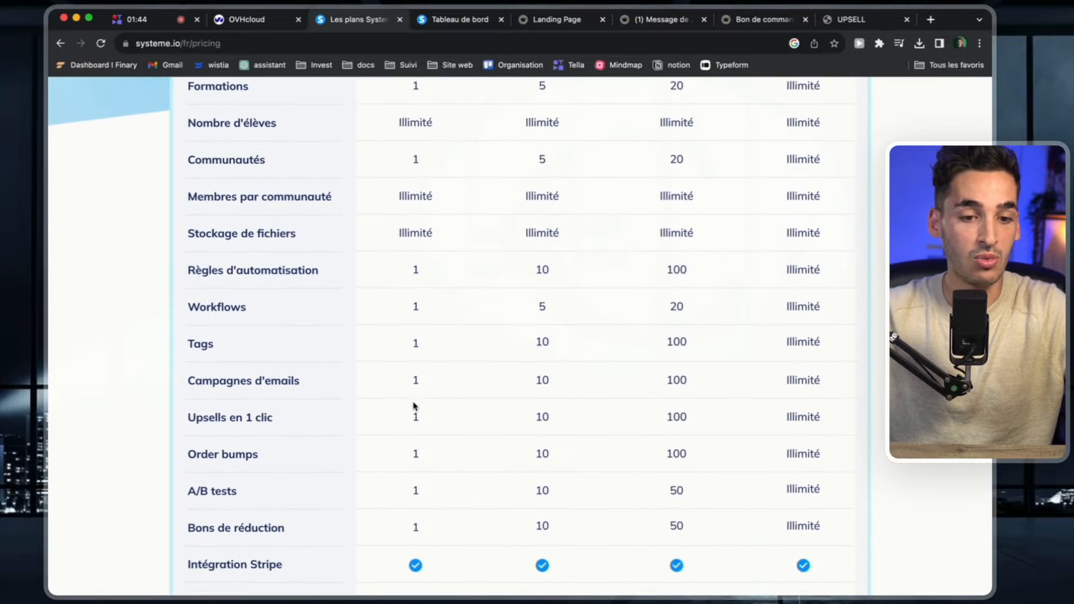
pyautogui.click(417, 269)
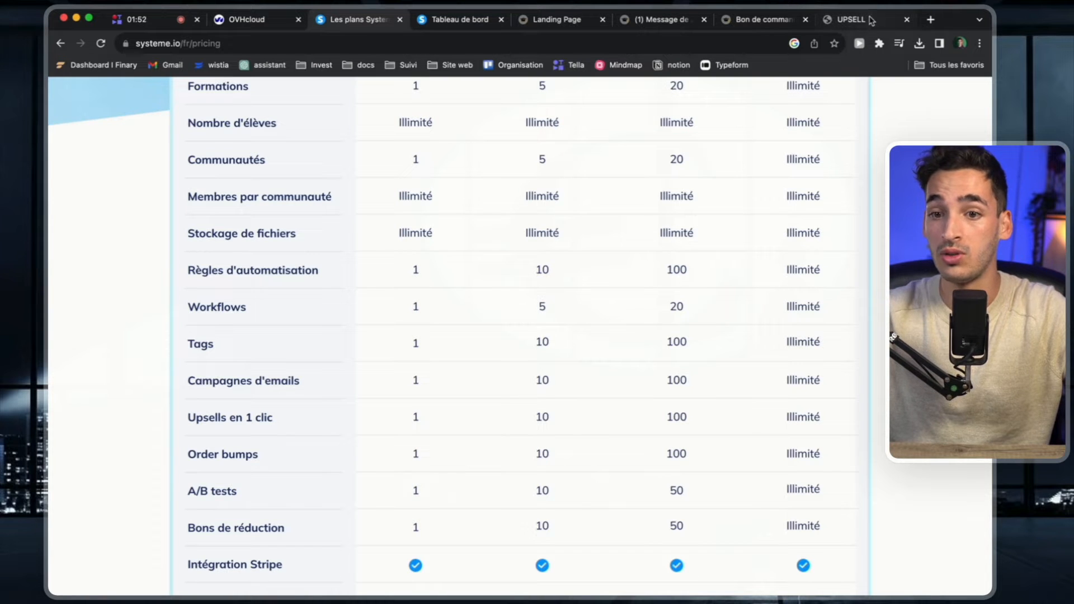
# View the habit tracker landing page and return to the plan prices on the systeme.io pricing page.
pyautogui.click(556, 19)
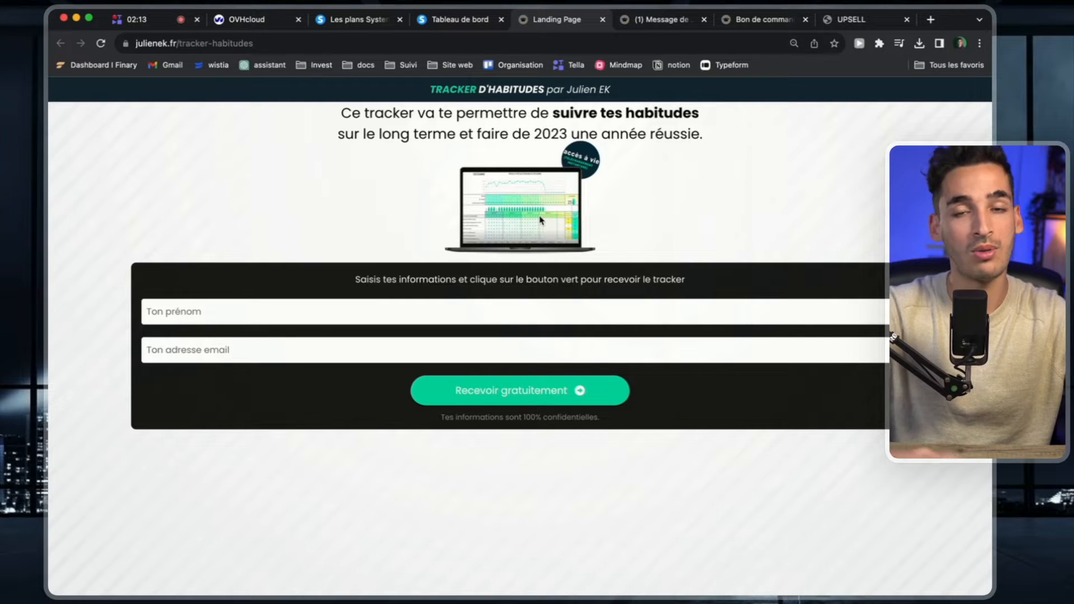
pyautogui.click(337, 21)
pyautogui.scroll(8, 352, 206)
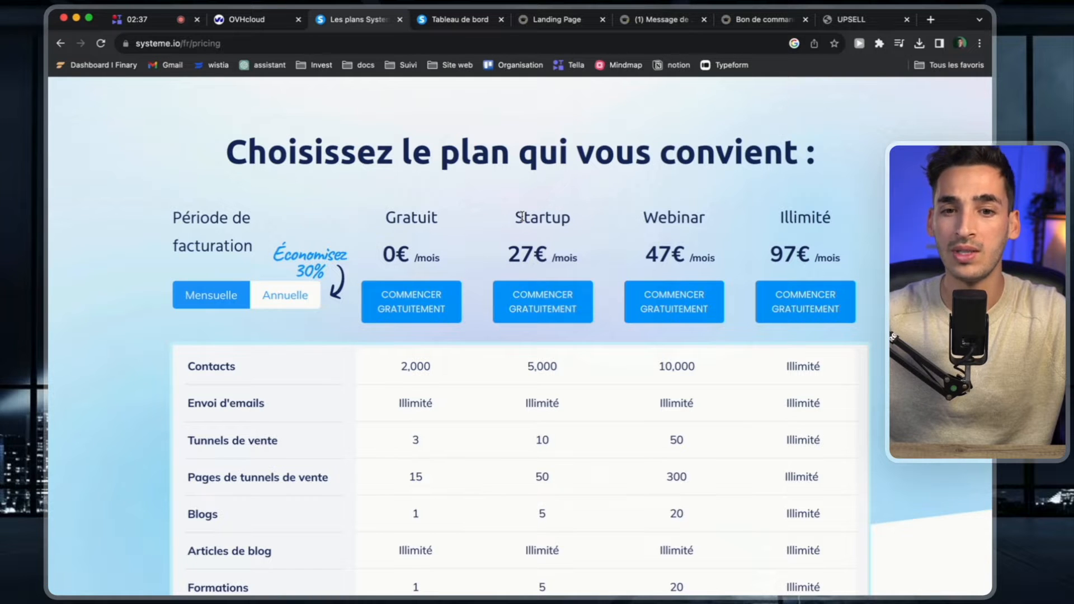
# Review the example funnel pages: the habit tracker landing page, the budget planner sales page and its order form.
pyautogui.click(570, 21)
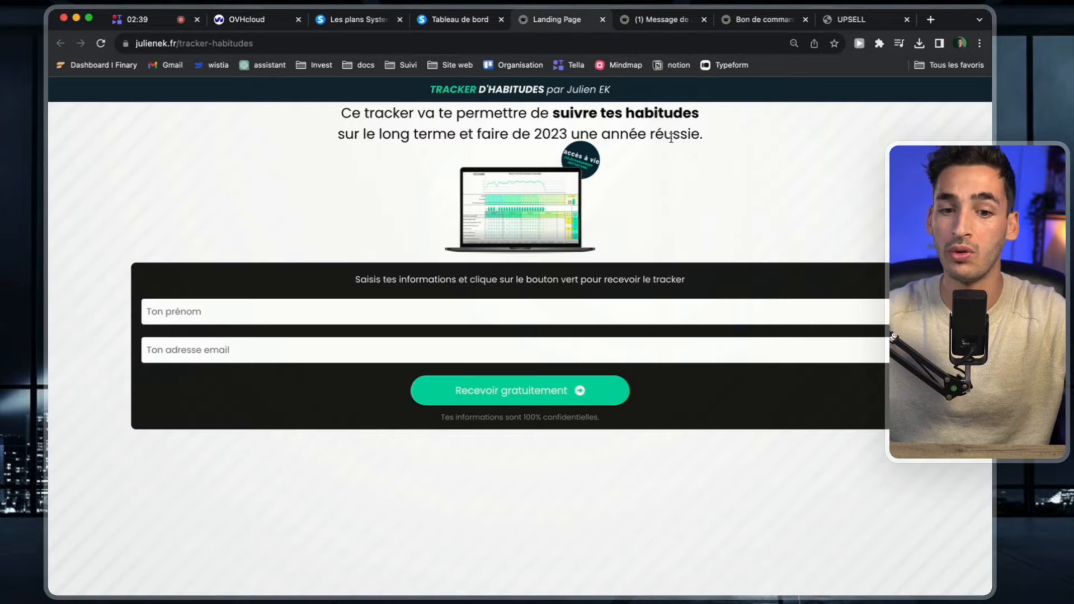
pyautogui.click(626, 21)
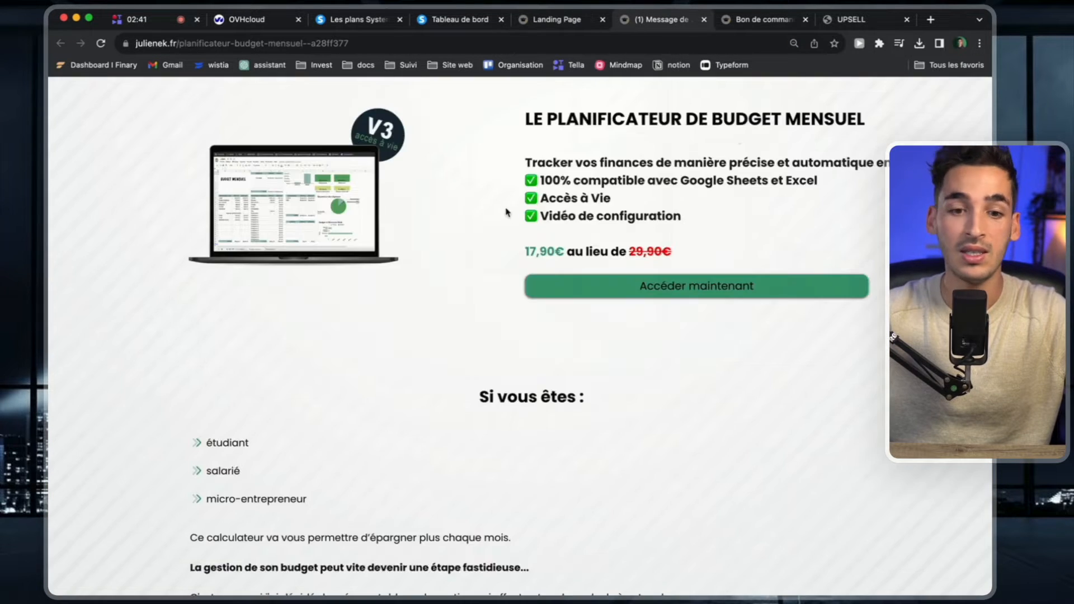
pyautogui.scroll(-15, 446, 365)
pyautogui.scroll(4, 642, 119)
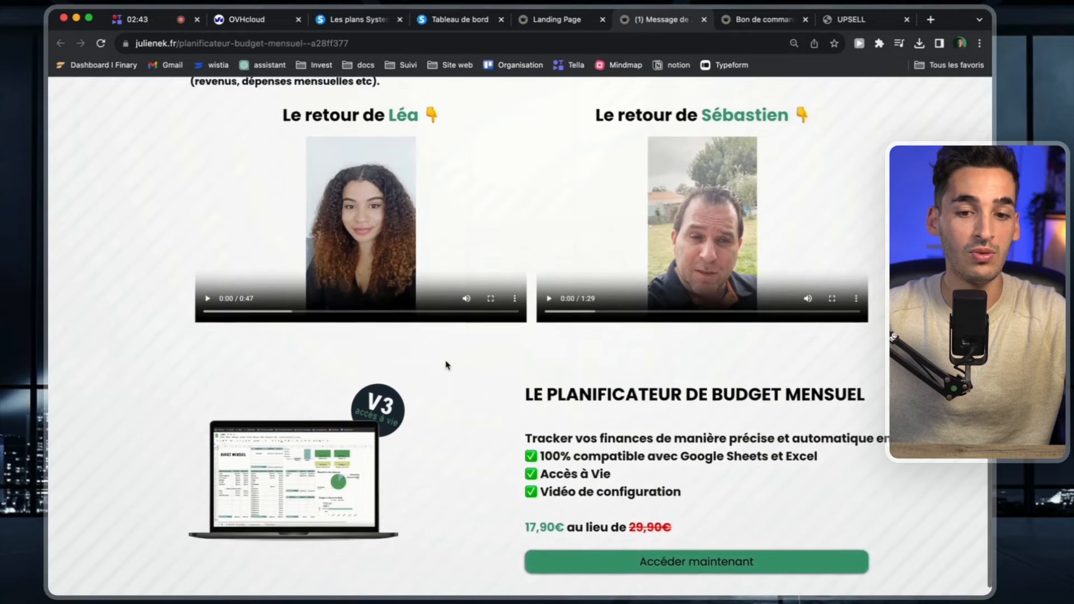
pyautogui.click(764, 21)
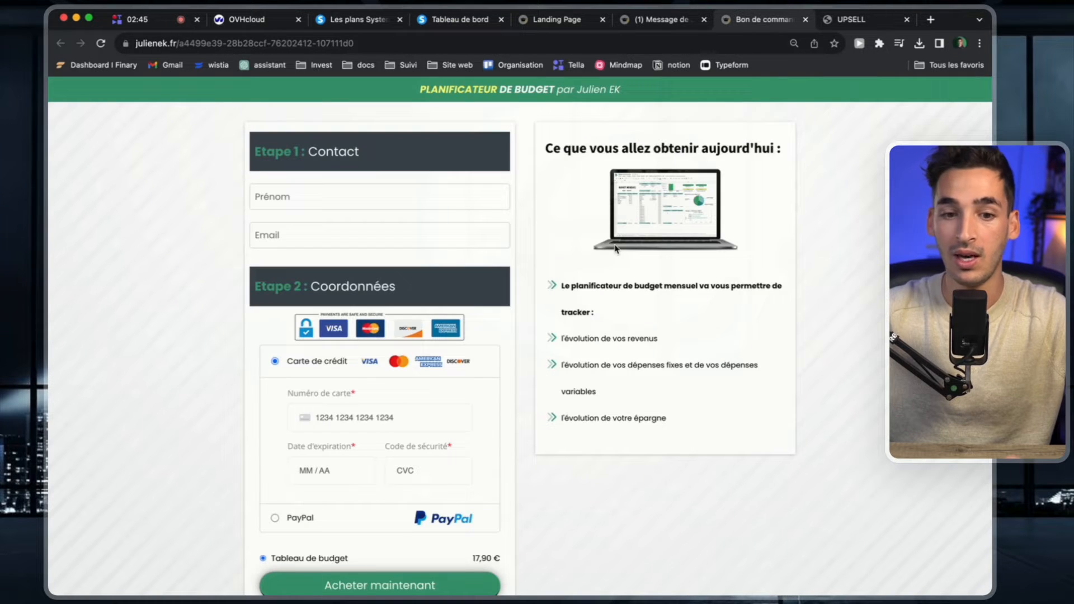
# Dismiss the preview notice on the upsell page and read through the stock market course offer down to its price.
pyautogui.click(855, 20)
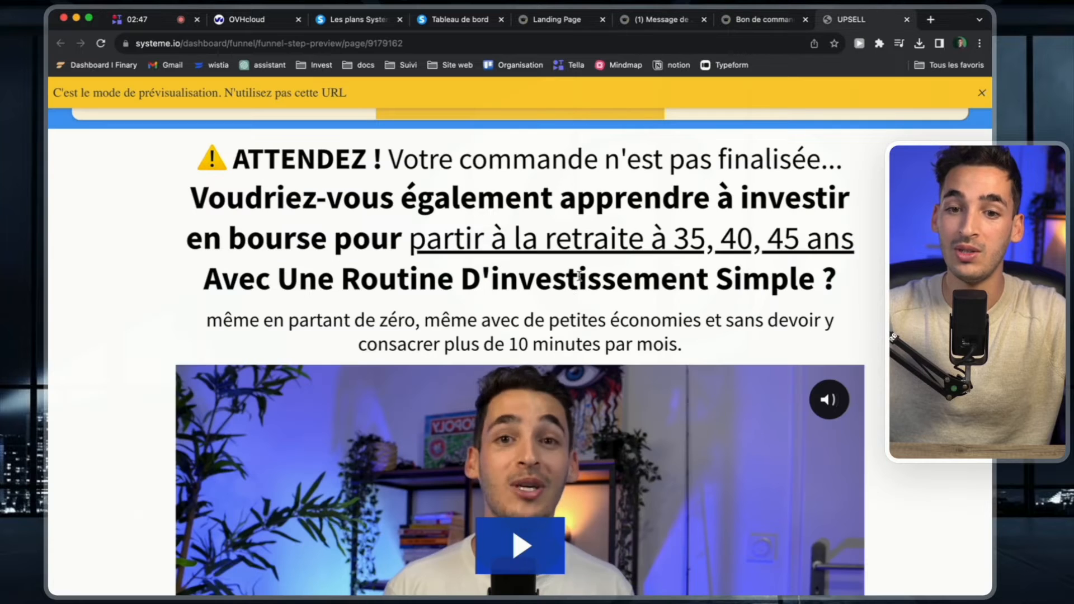
pyautogui.click(981, 93)
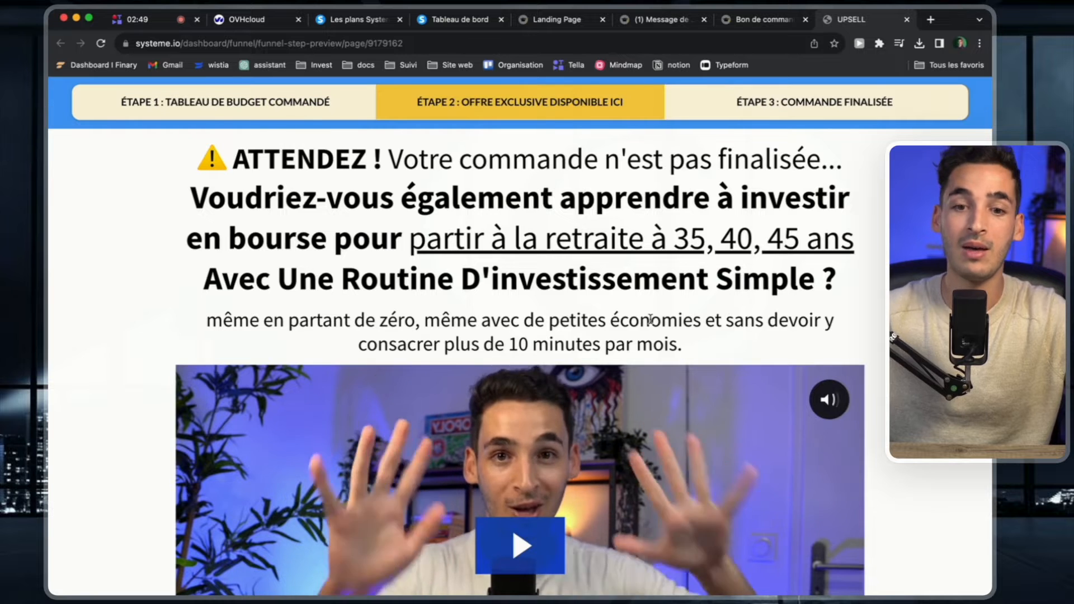
pyautogui.scroll(-2, 651, 319)
pyautogui.scroll(2, 650, 319)
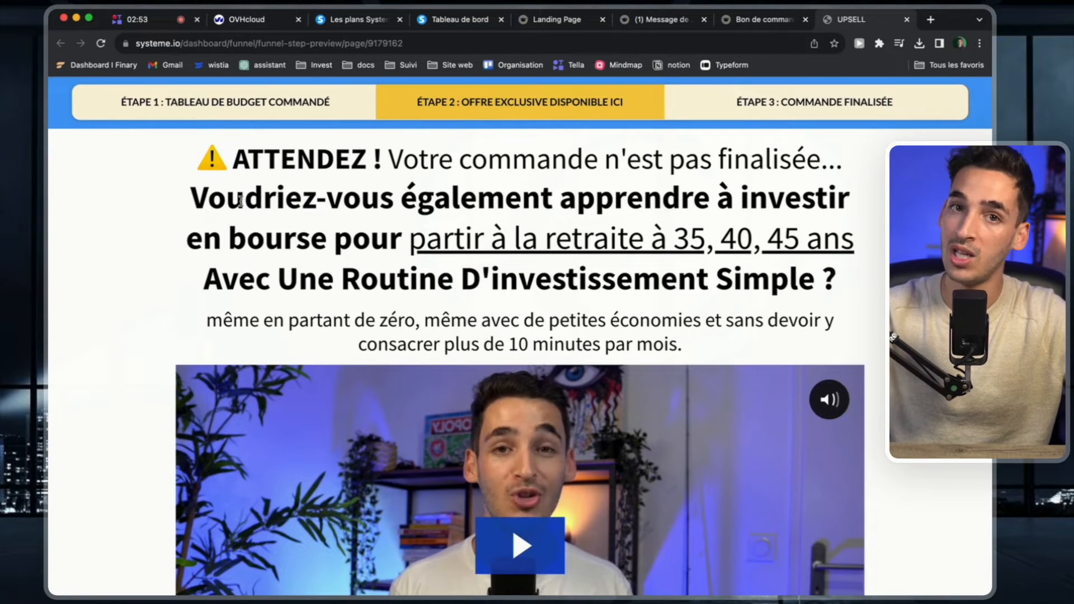
pyautogui.scroll(-3, 456, 284)
pyautogui.scroll(-20, 456, 284)
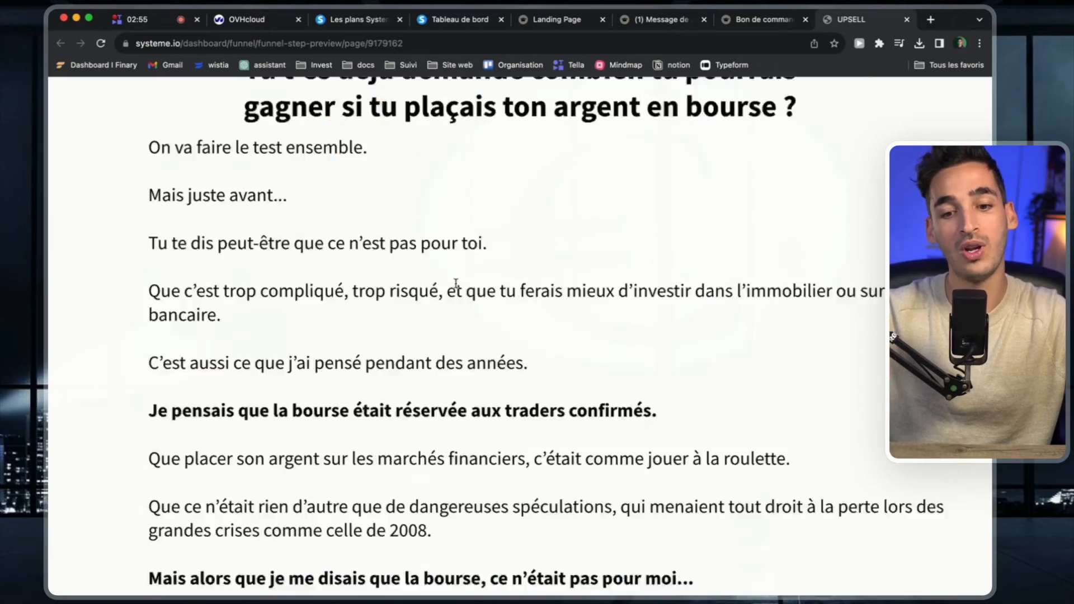
pyautogui.scroll(-20, 456, 287)
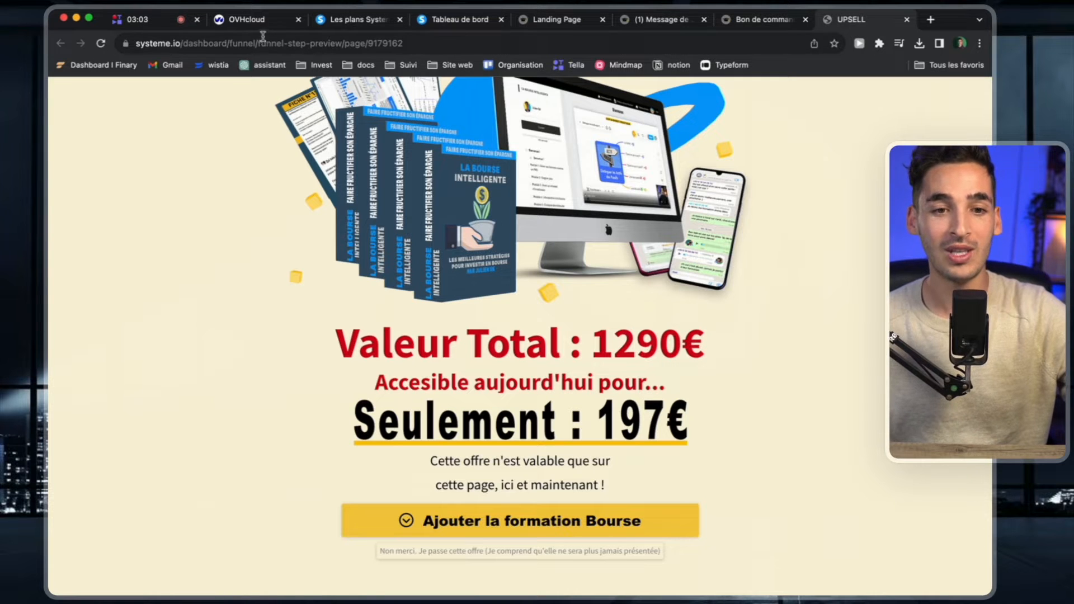
# Switch to OVHcloud, open the details of affiliationmastery.com among the Web Cloud domain names, and copy the domain name.
pyautogui.click(265, 23)
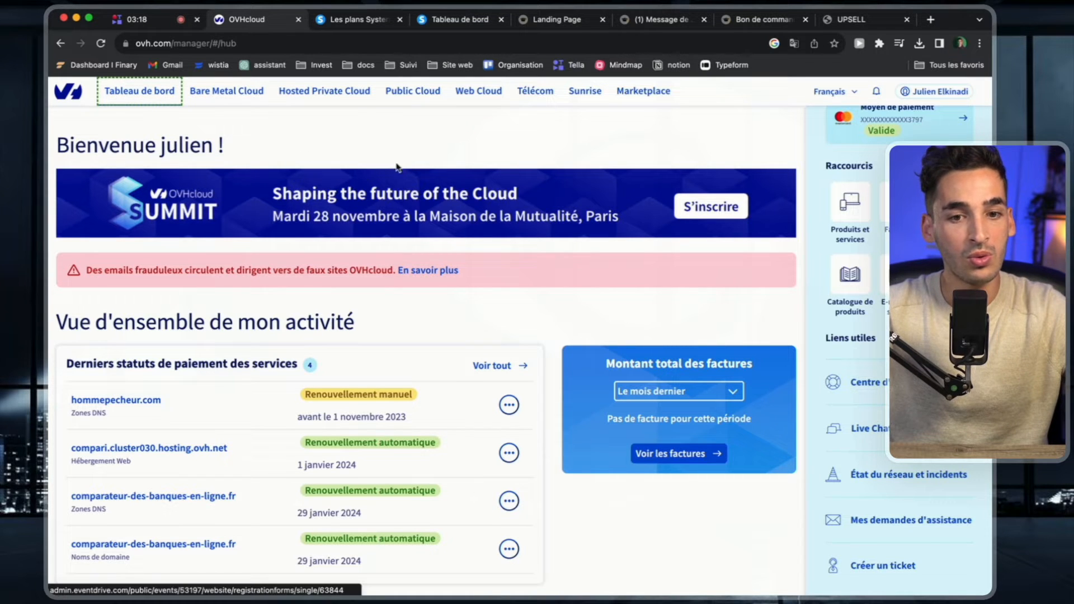
pyautogui.click(421, 98)
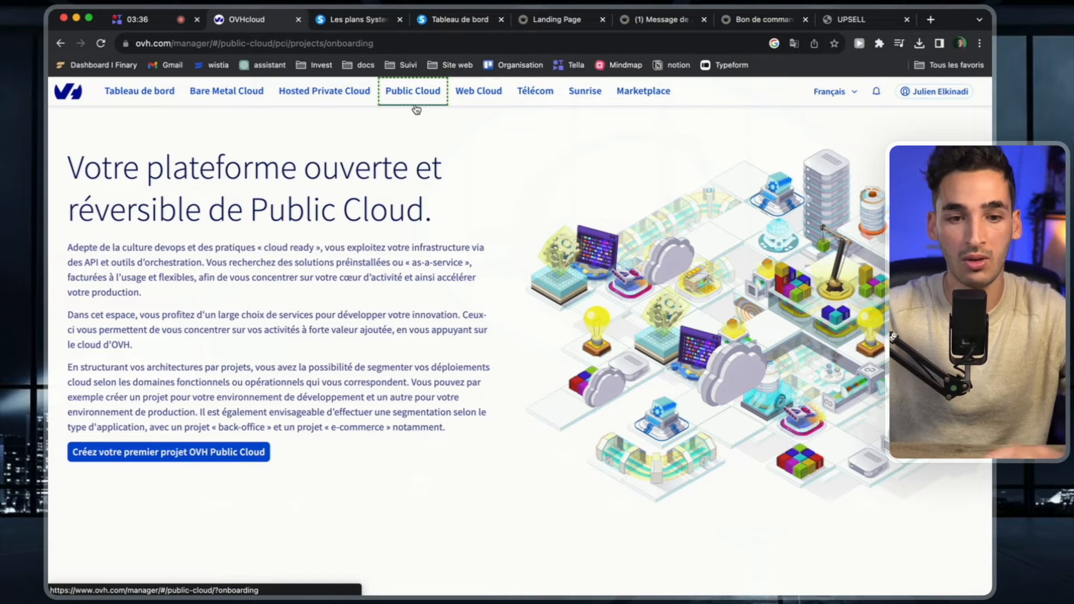
pyautogui.click(479, 95)
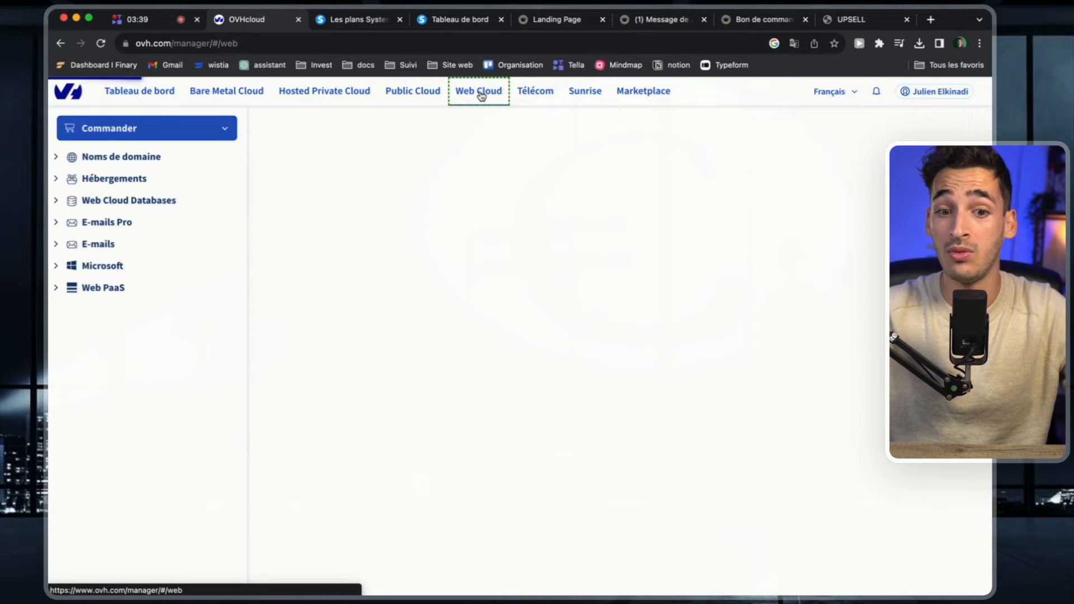
pyautogui.click(59, 160)
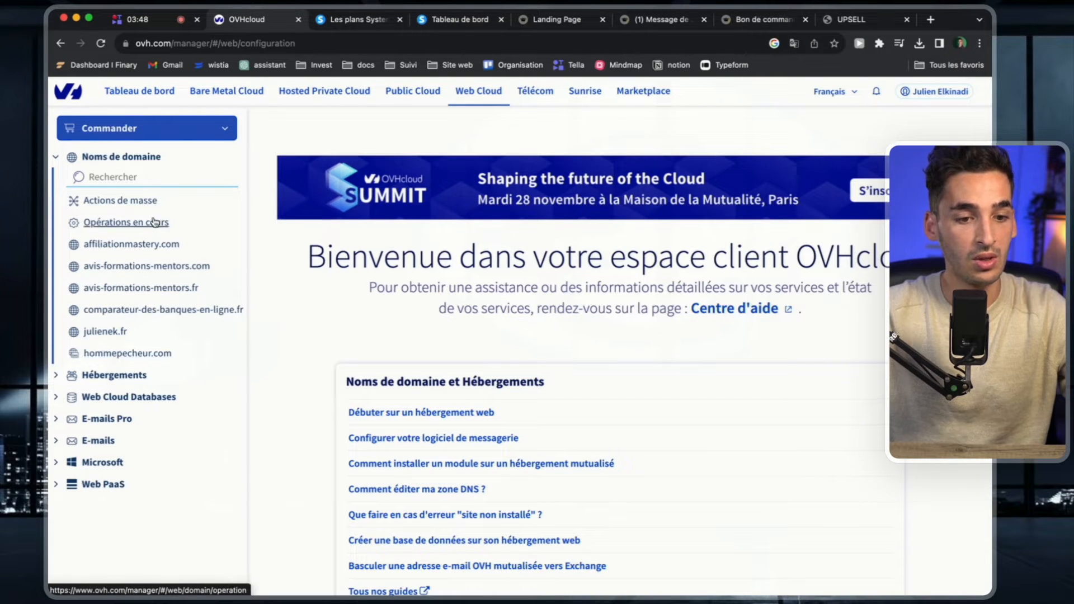
pyautogui.click(138, 250)
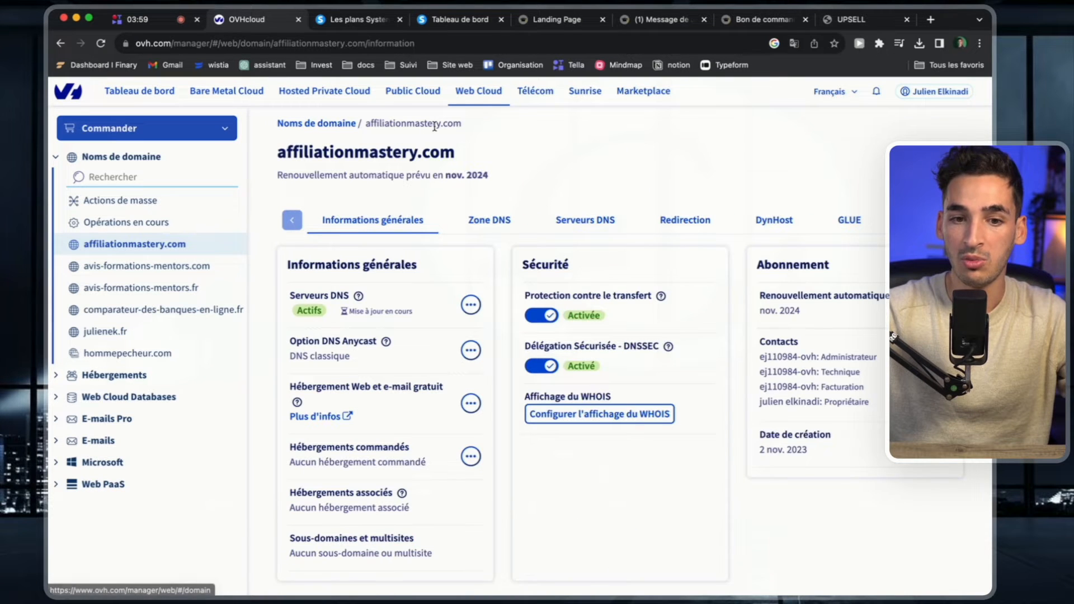
pyautogui.moveTo(463, 127); pyautogui.dragTo(359, 126)
pyautogui.hotkey('ctrl', 'c')
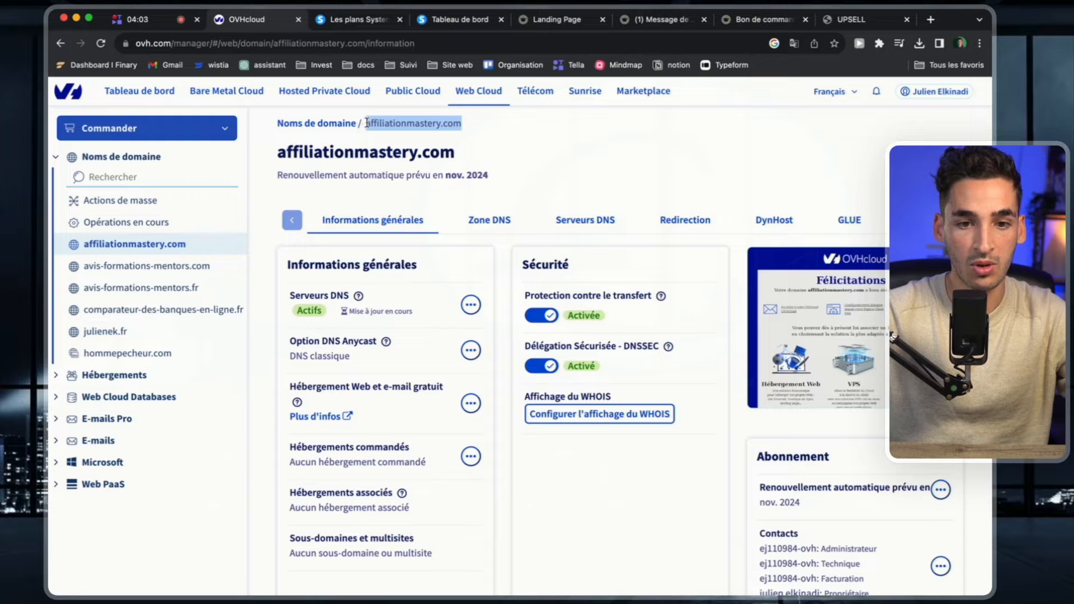
# Switch to the systeme.io custom domain settings and try to add affiliationmastery.com as a new domain name.
pyautogui.click(353, 21)
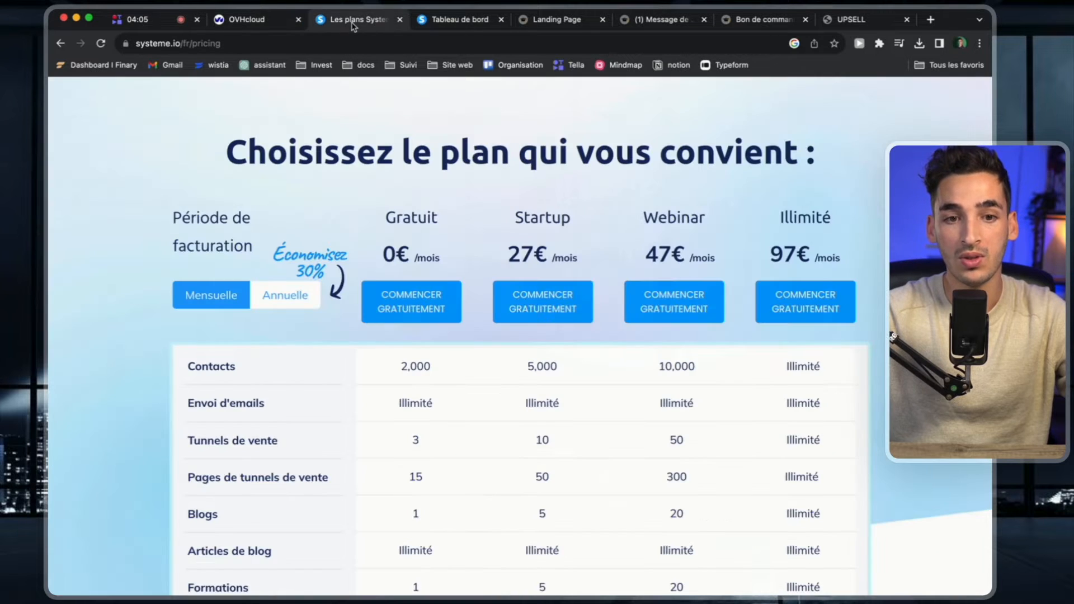
pyautogui.click(440, 26)
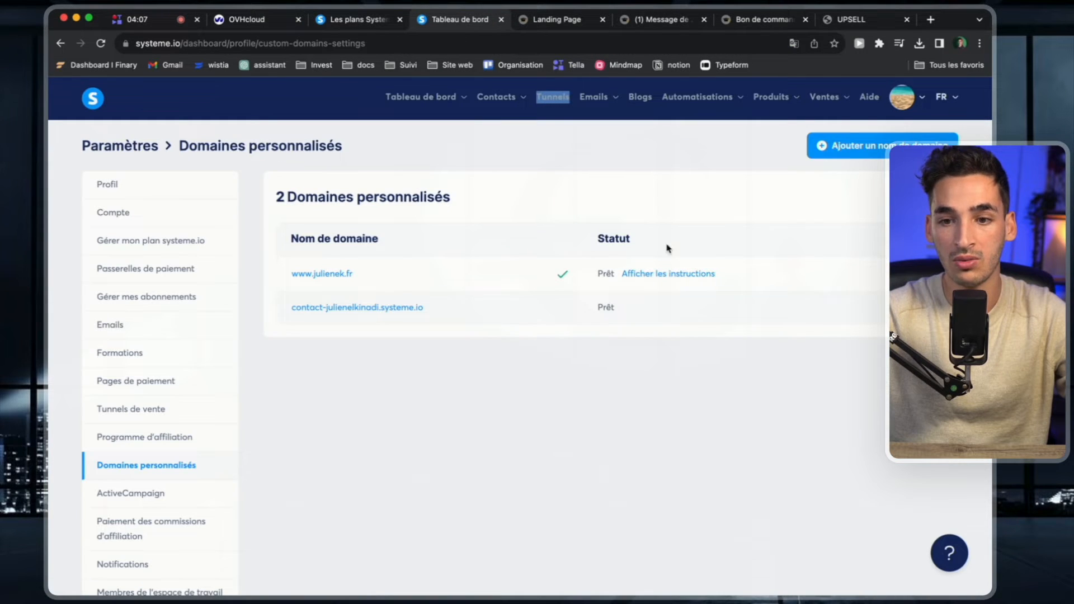
pyautogui.click(879, 148)
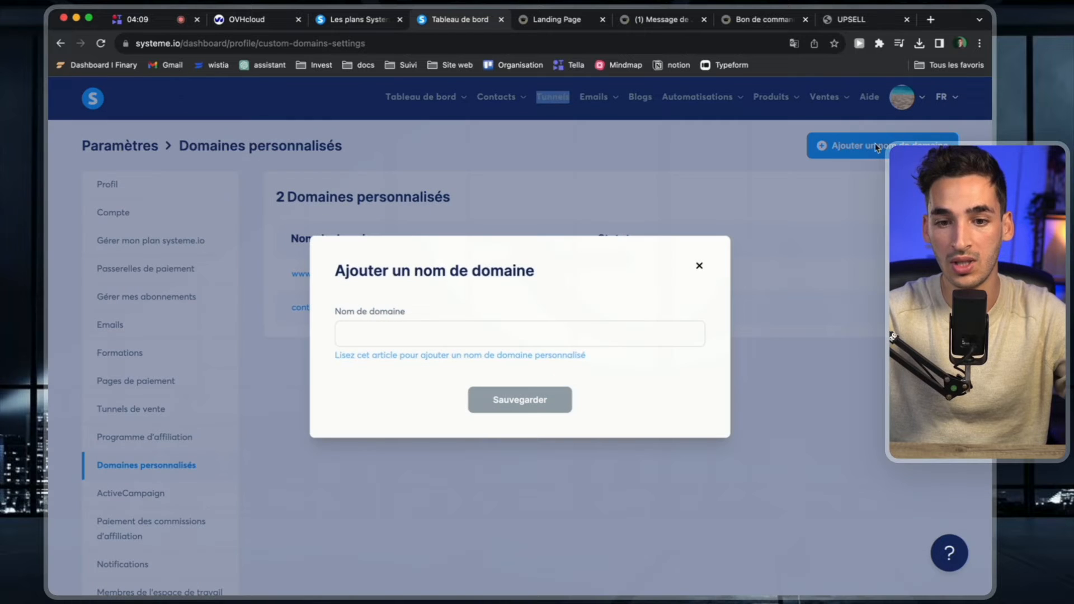
pyautogui.click(435, 339)
pyautogui.hotkey('ctrl', 'v')
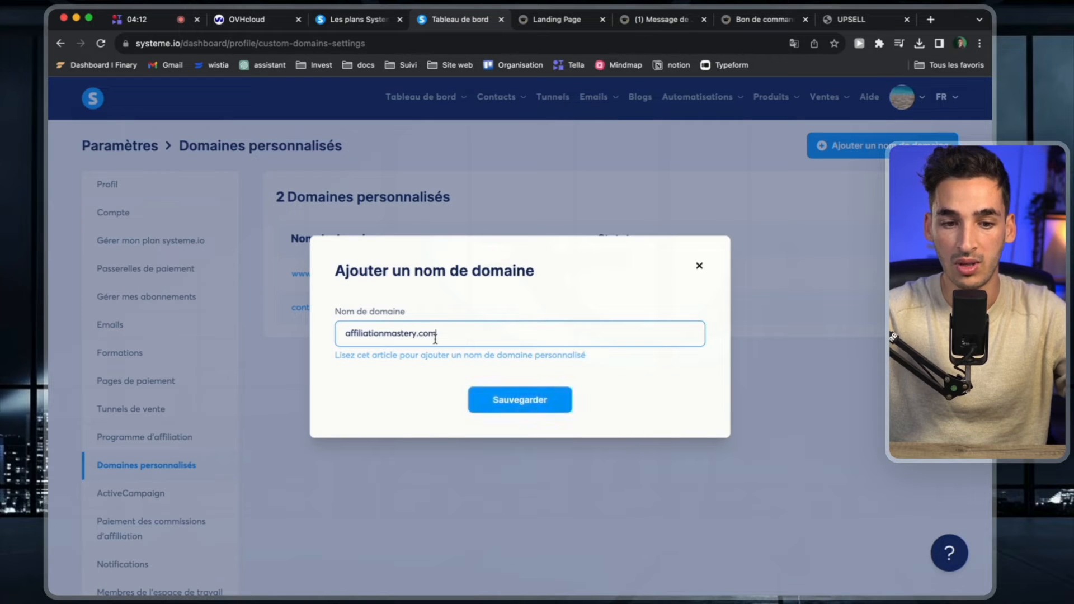
pyautogui.click(514, 407)
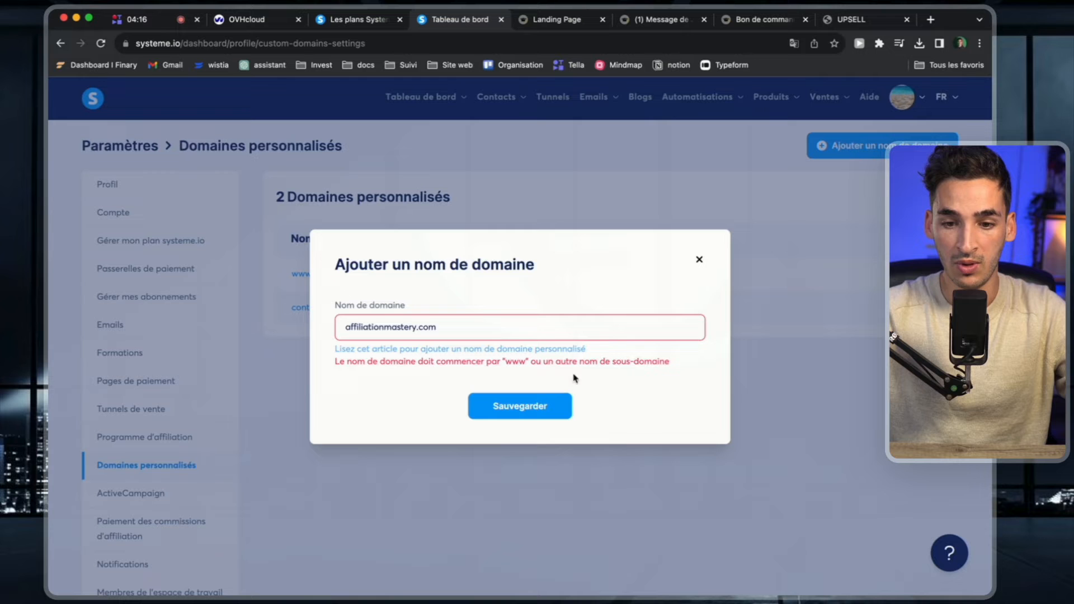
pyautogui.click(345, 326)
pyautogui.write('www')
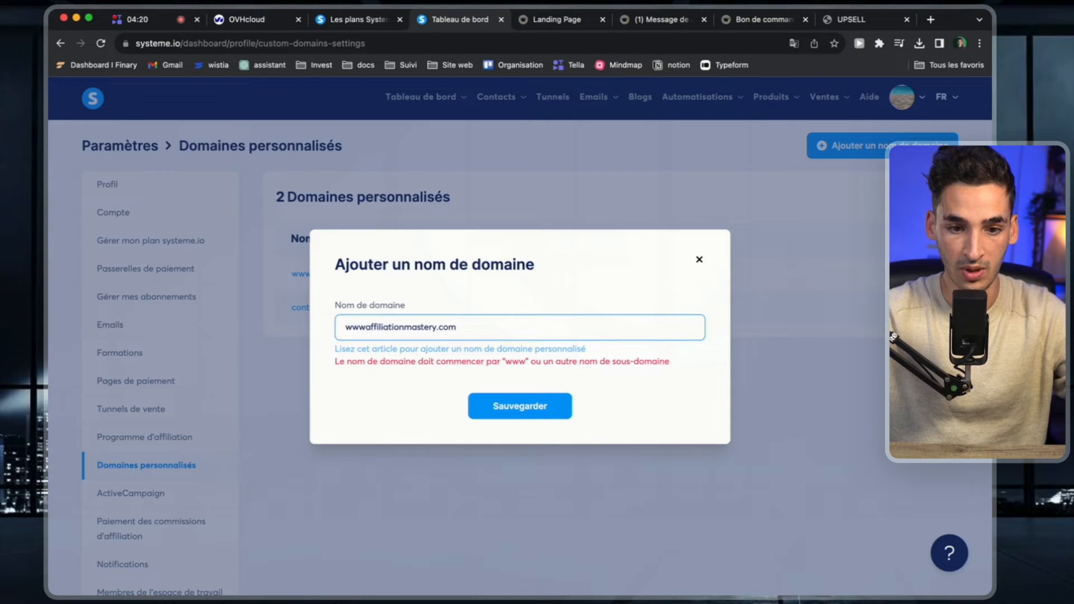
pyautogui.write('.')
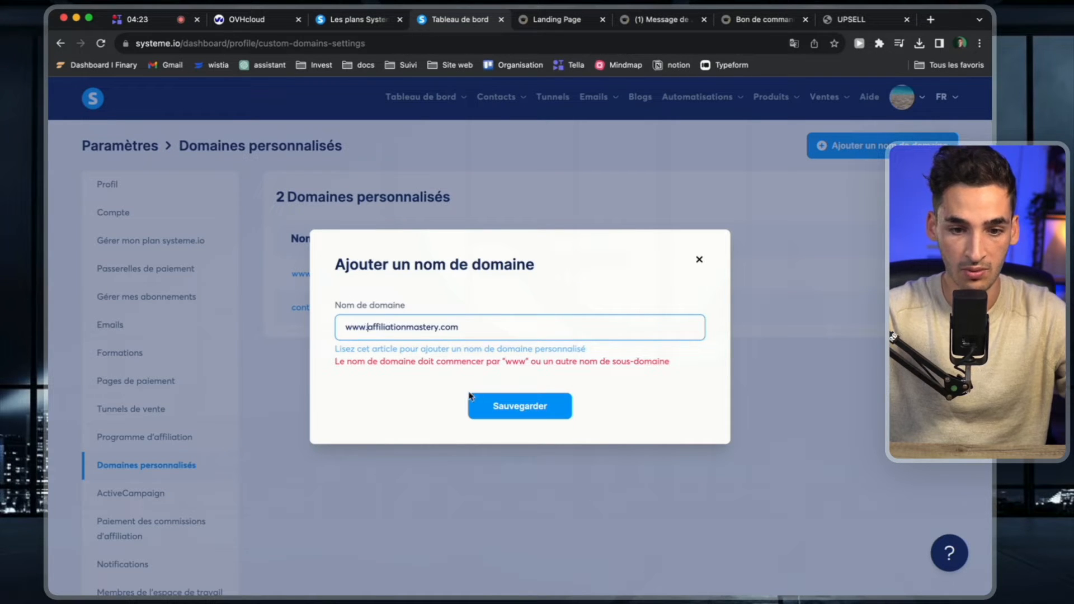
pyautogui.click(505, 406)
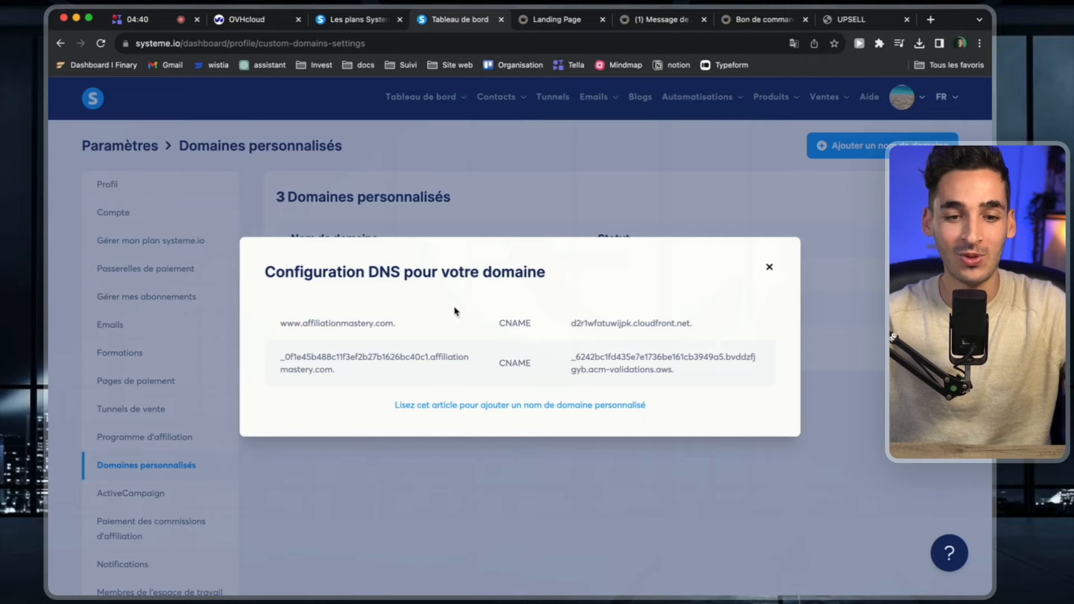
# Examine the names, types and targets of both CNAME records in the DNS configuration for the new domain.
pyautogui.tripleClick(316, 322)
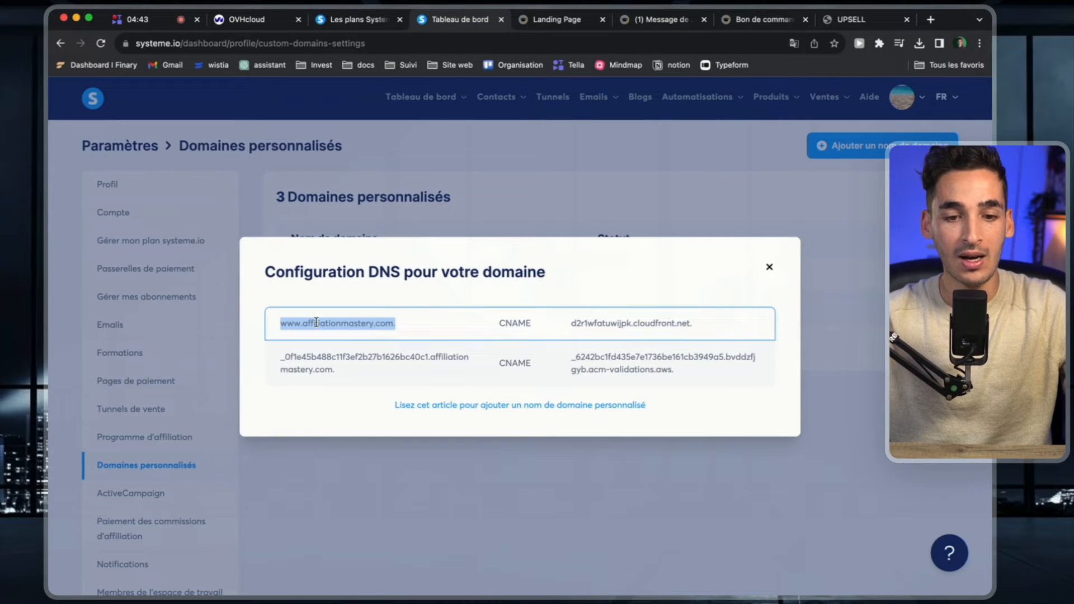
pyautogui.doubleClick(515, 322)
pyautogui.doubleClick(651, 322)
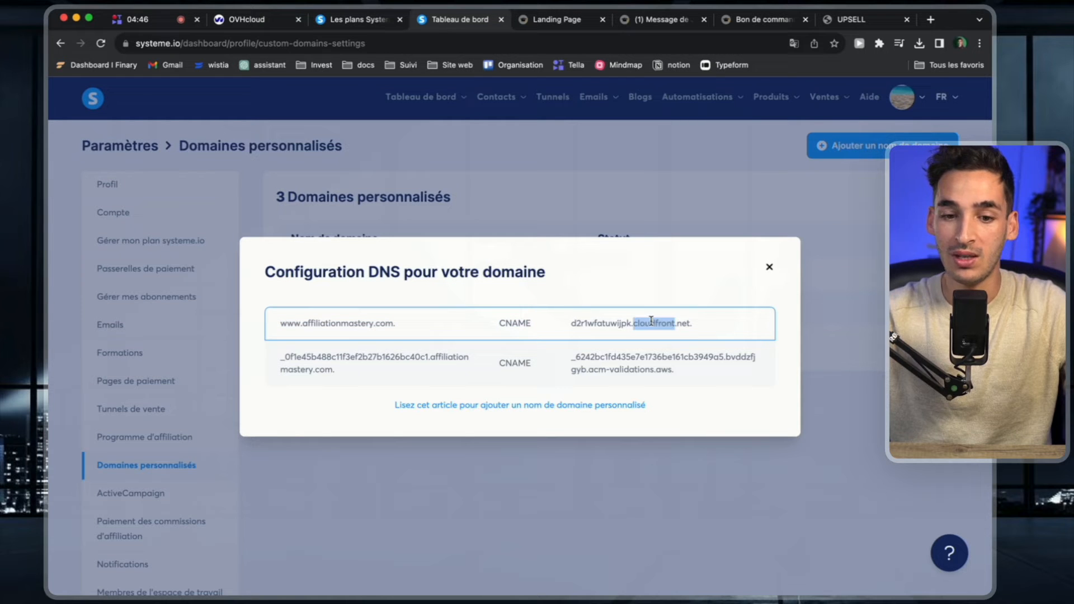
pyautogui.tripleClick(306, 366)
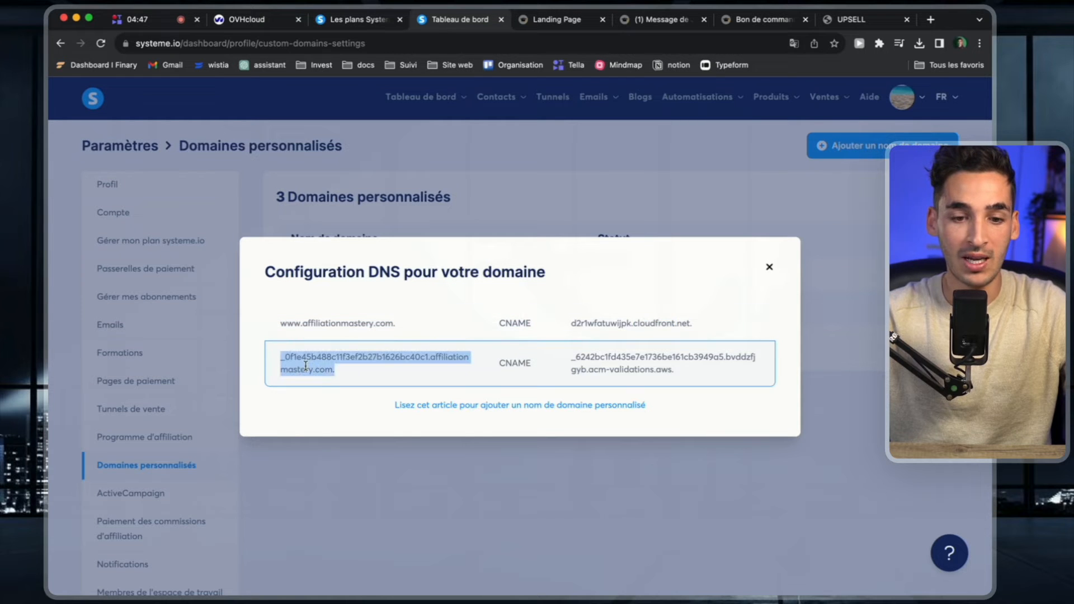
pyautogui.doubleClick(621, 368)
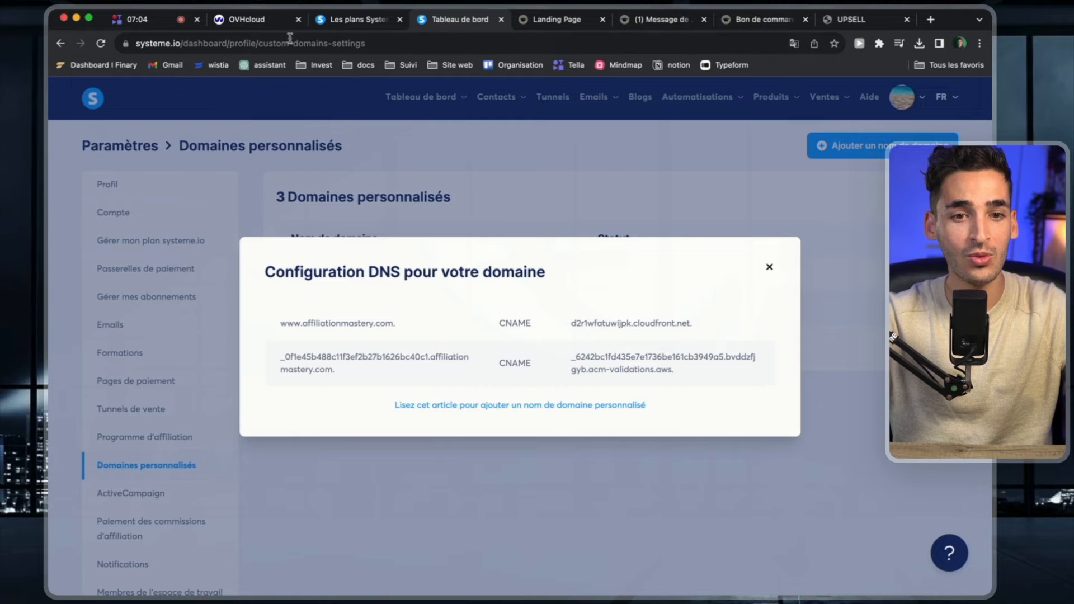
# Switch to OVHcloud, open the DNS zone of affiliationmastery.com, and start adding an entry.
pyautogui.click(261, 20)
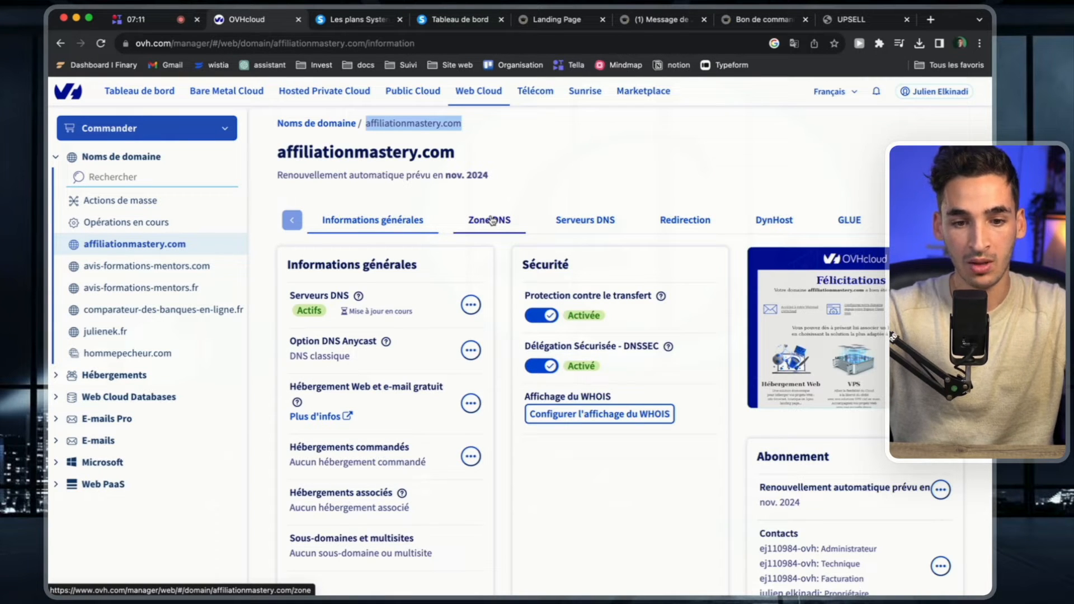
pyautogui.moveTo(391, 307)
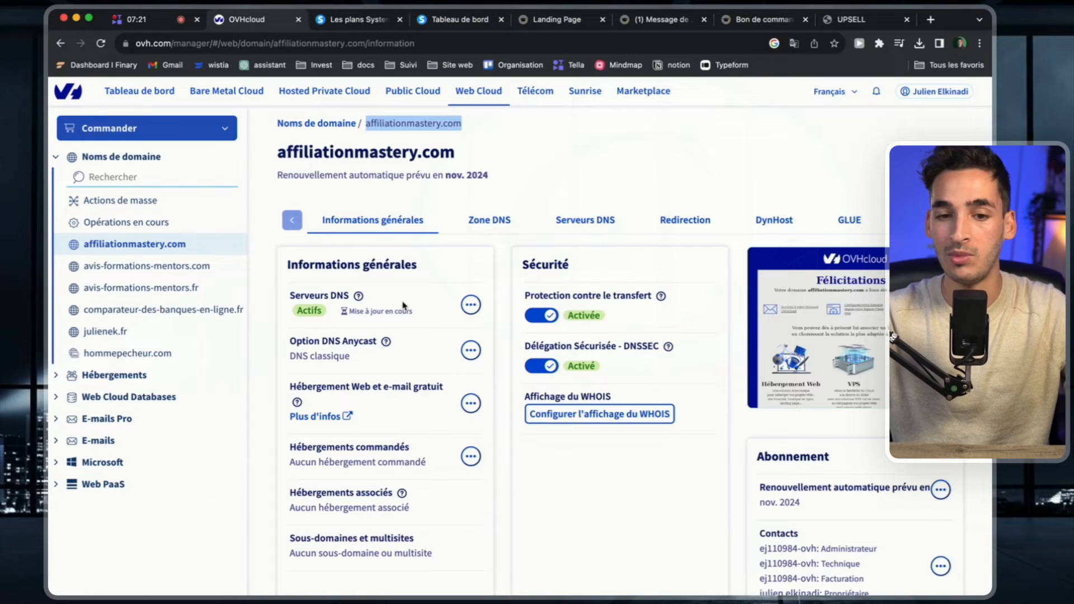
pyautogui.click(489, 224)
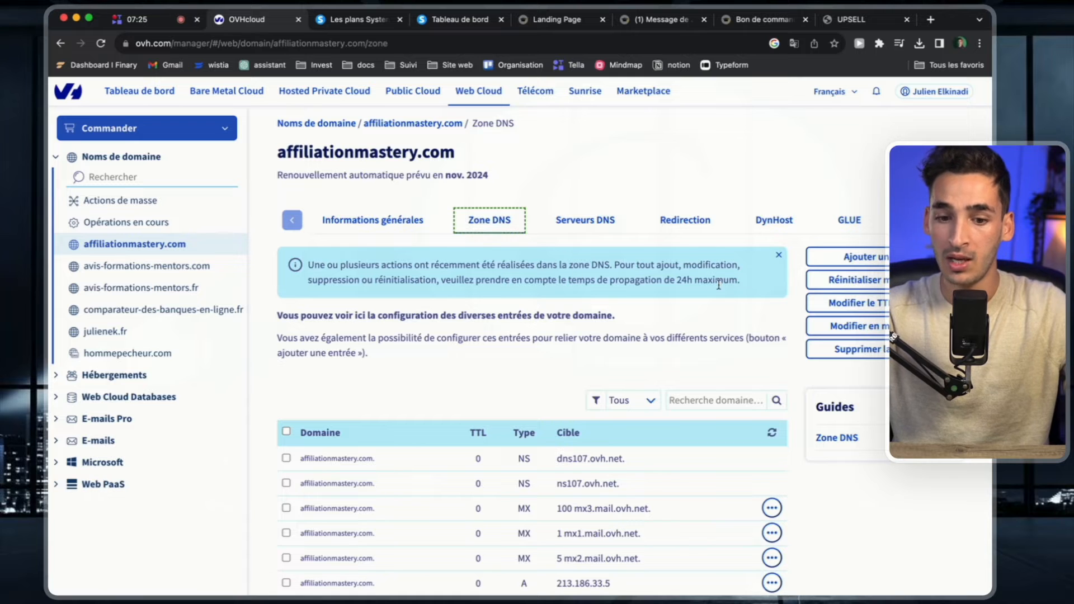
pyautogui.click(863, 258)
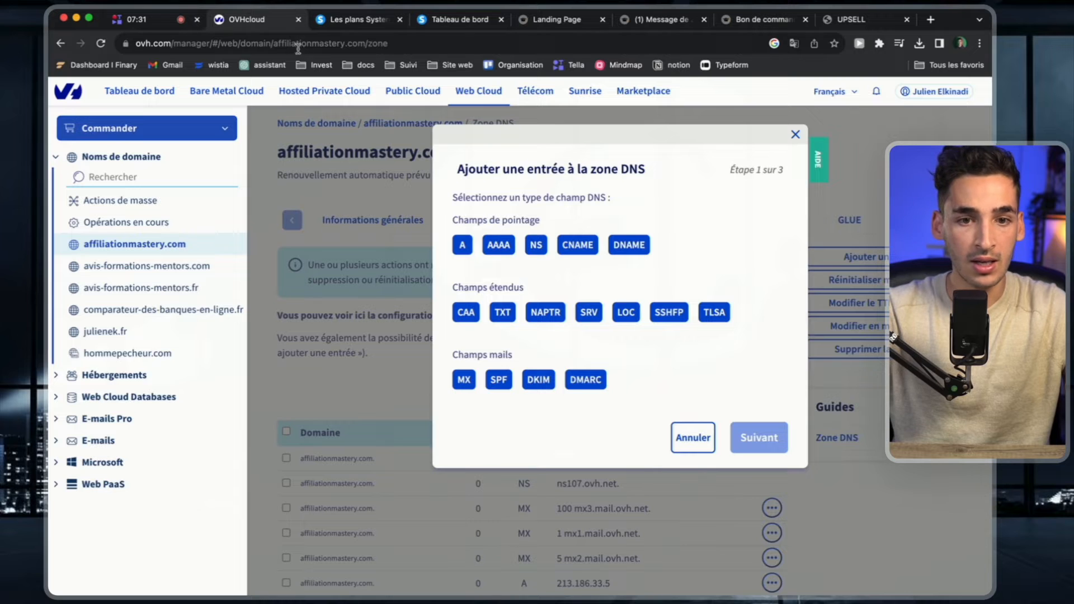
pyautogui.click(457, 22)
pyautogui.doubleClick(507, 322)
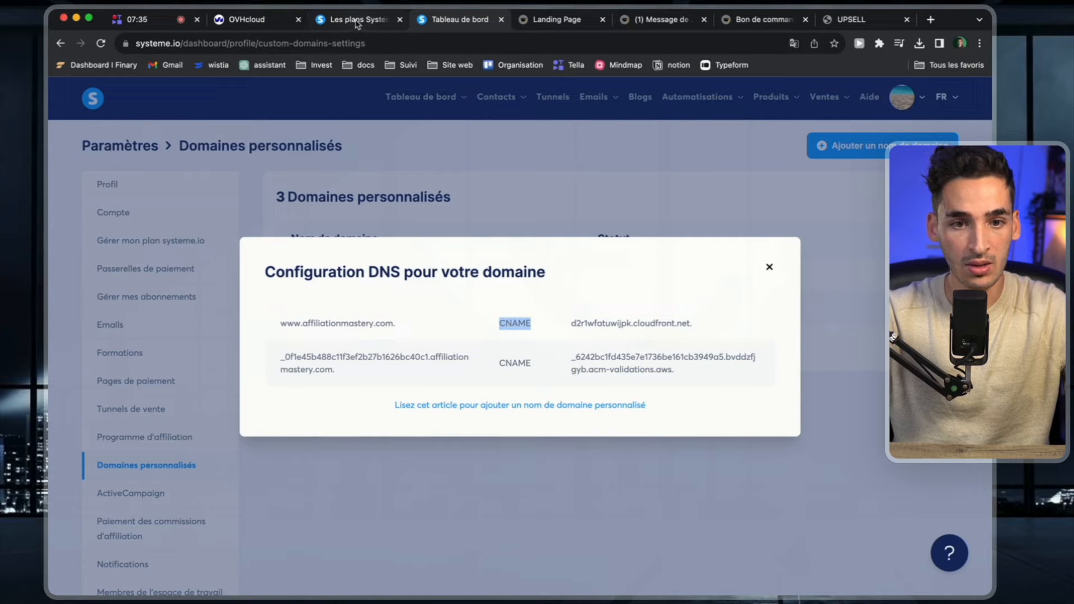
pyautogui.click(261, 22)
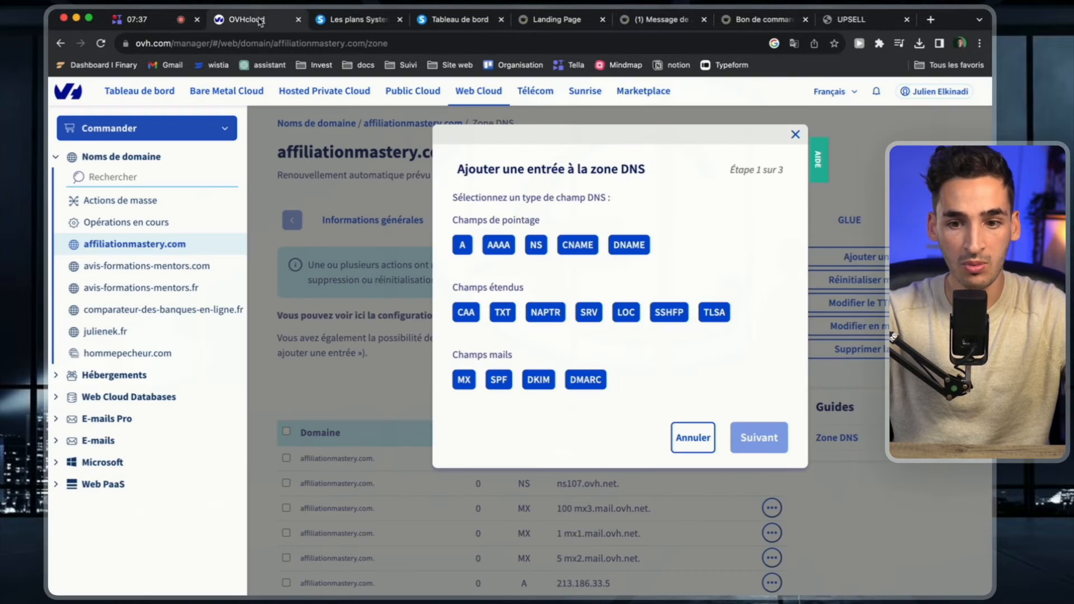
pyautogui.click(576, 247)
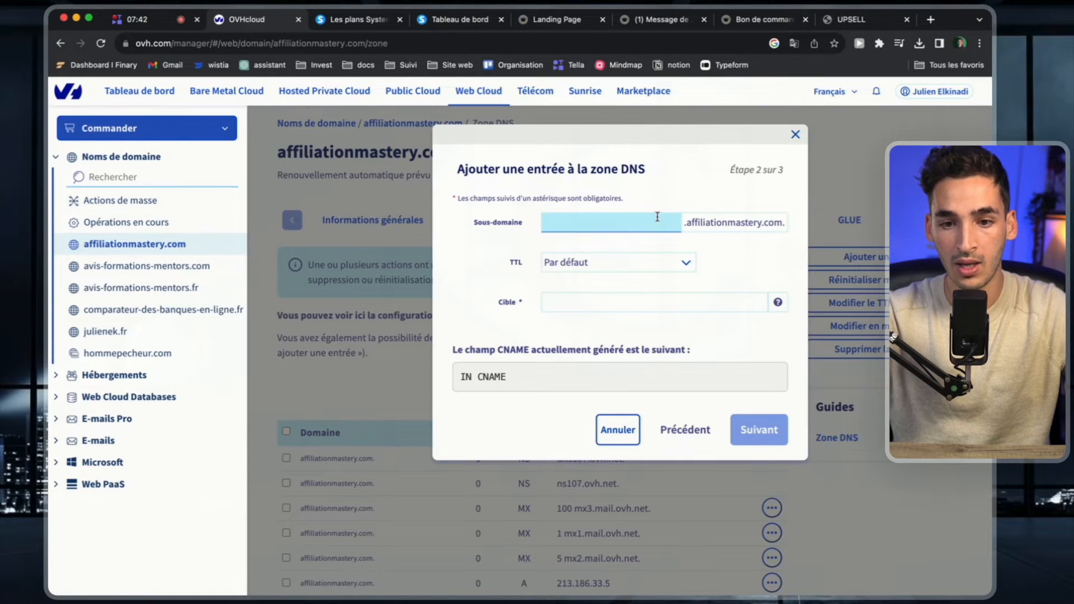
pyautogui.click(586, 222)
pyautogui.write('www')
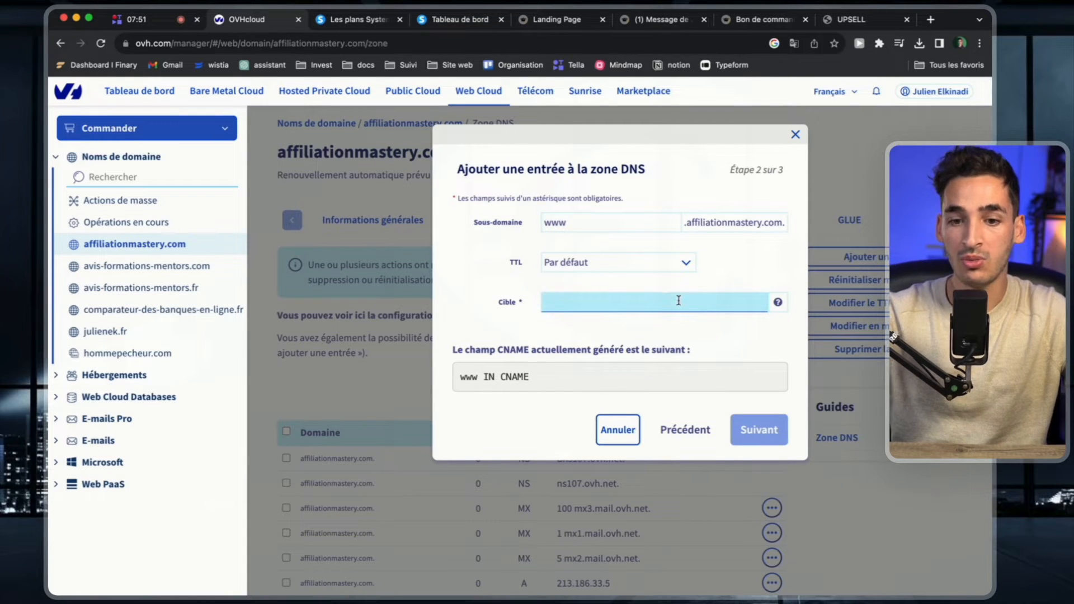
# Copy the target d2r1wfatuwijpk.cloudfront.net. from systeme.io and try to submit it as the www CNAME entry's target in OVHcloud.
pyautogui.click(462, 20)
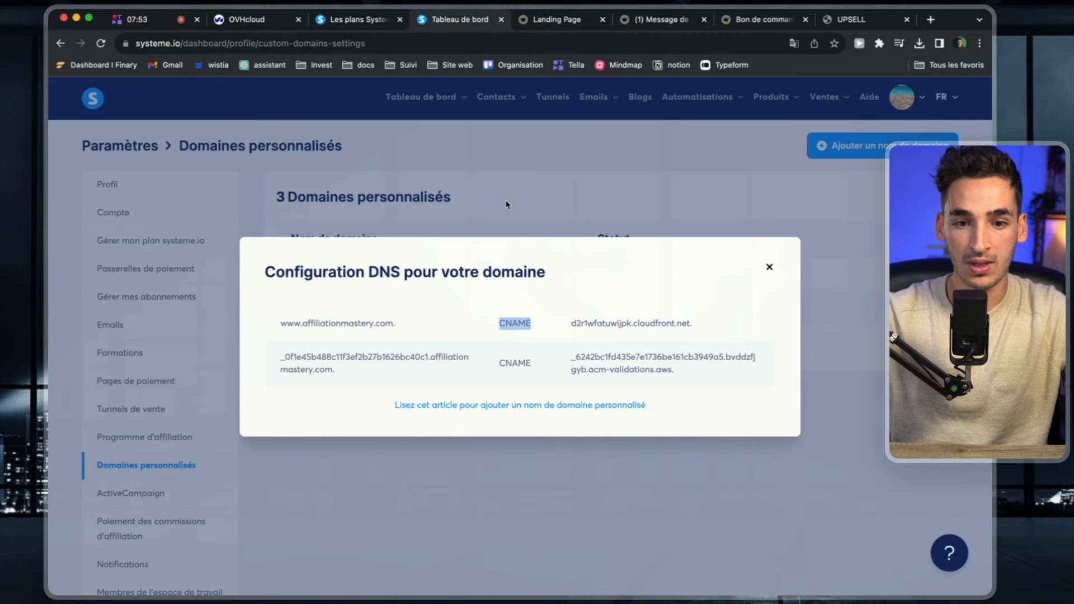
pyautogui.tripleClick(620, 326)
pyautogui.press('super+c')
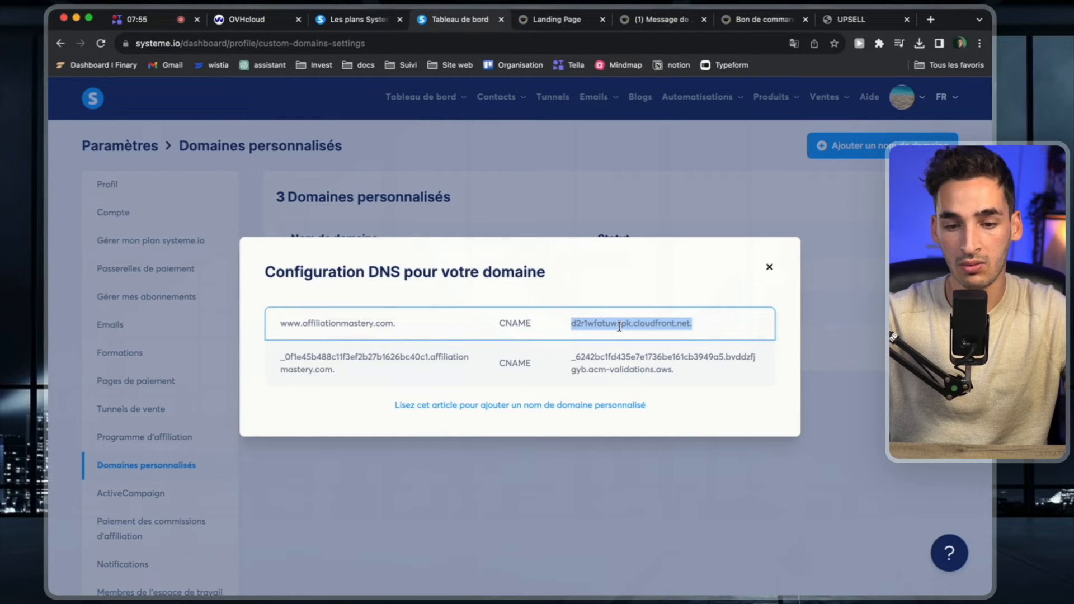
pyautogui.click(244, 19)
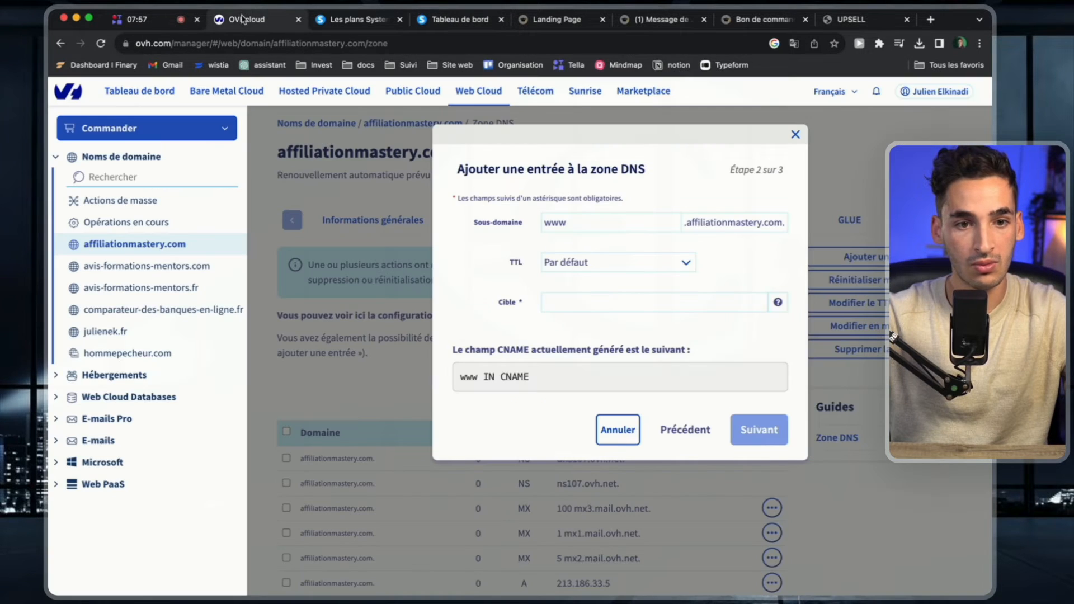
pyautogui.click(602, 302)
pyautogui.press('super+v')
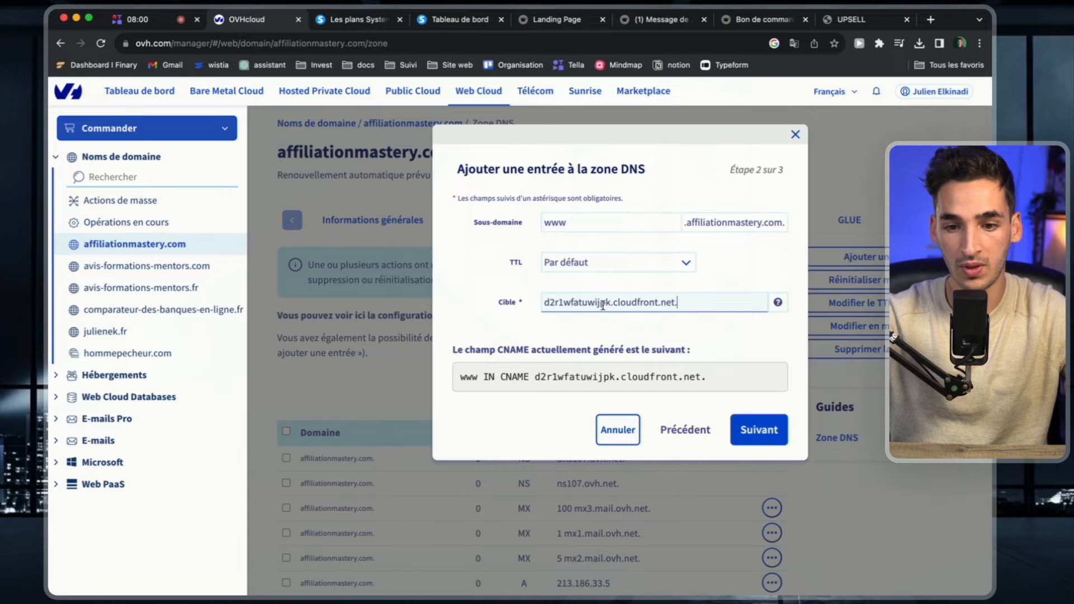
pyautogui.press('Return')
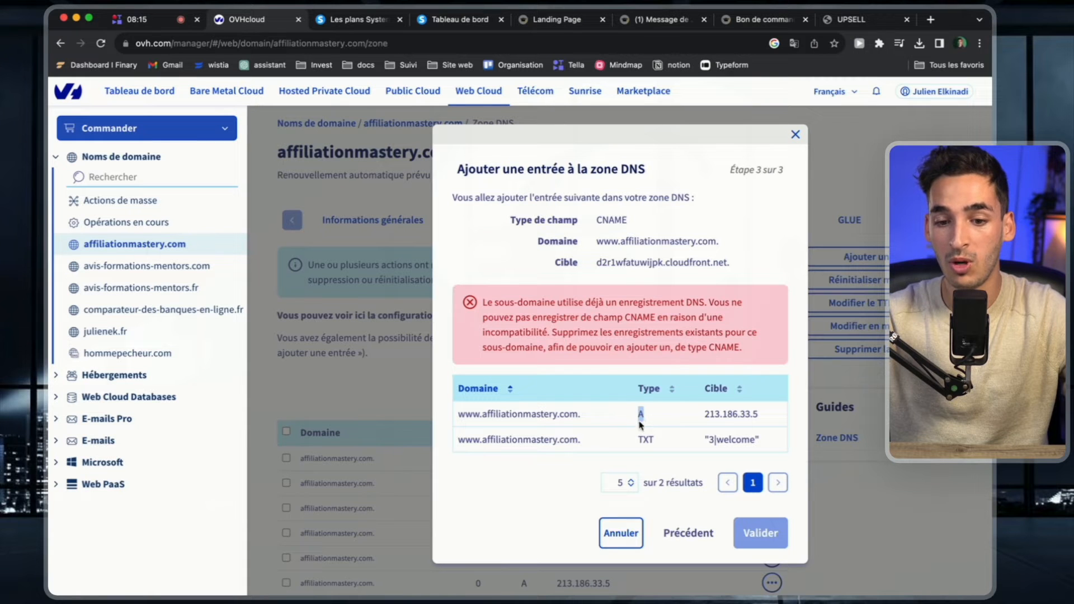
pyautogui.click(794, 137)
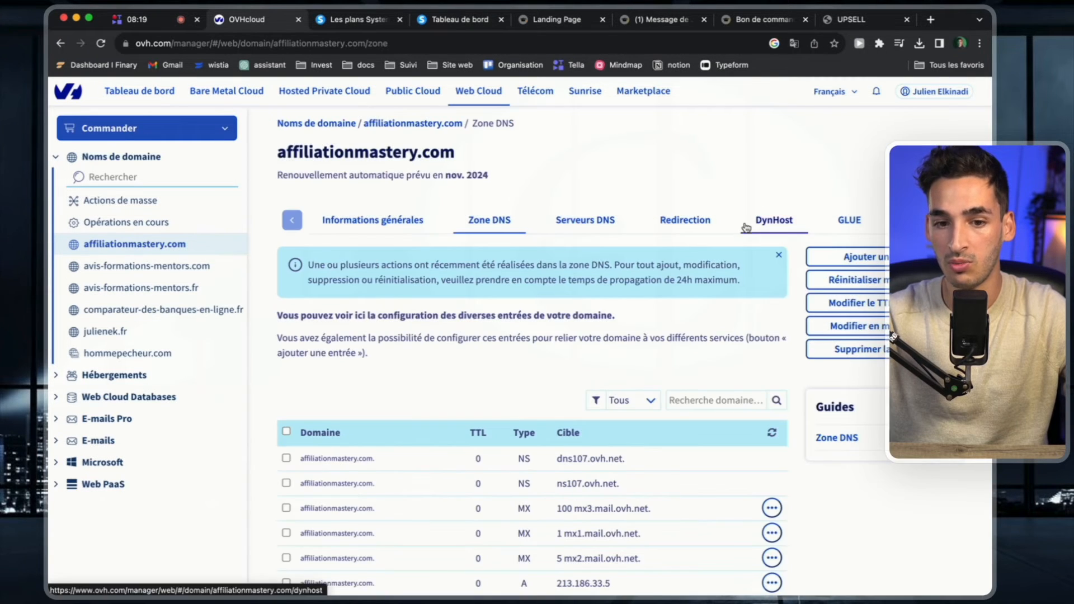
pyautogui.scroll(-3, 746, 228)
pyautogui.click(645, 323)
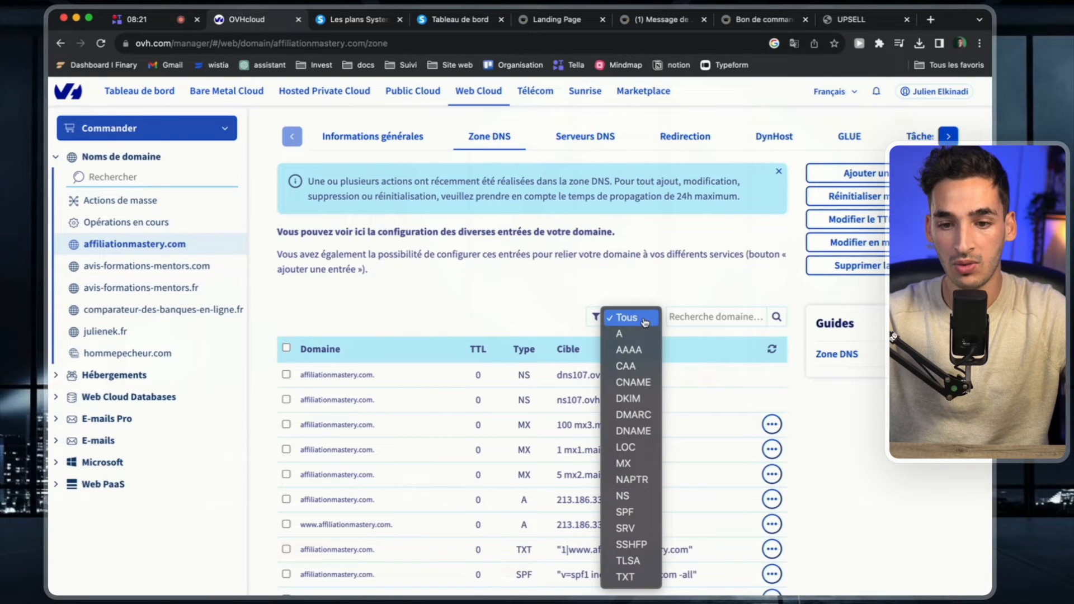
pyautogui.click(620, 333)
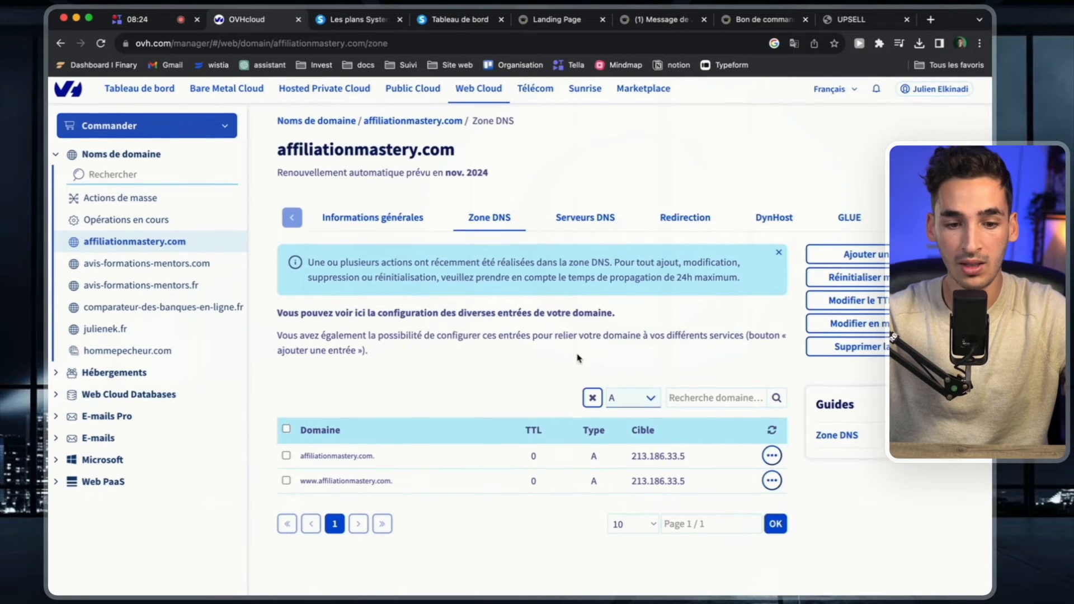
pyautogui.click(286, 458)
pyautogui.click(286, 484)
pyautogui.click(306, 400)
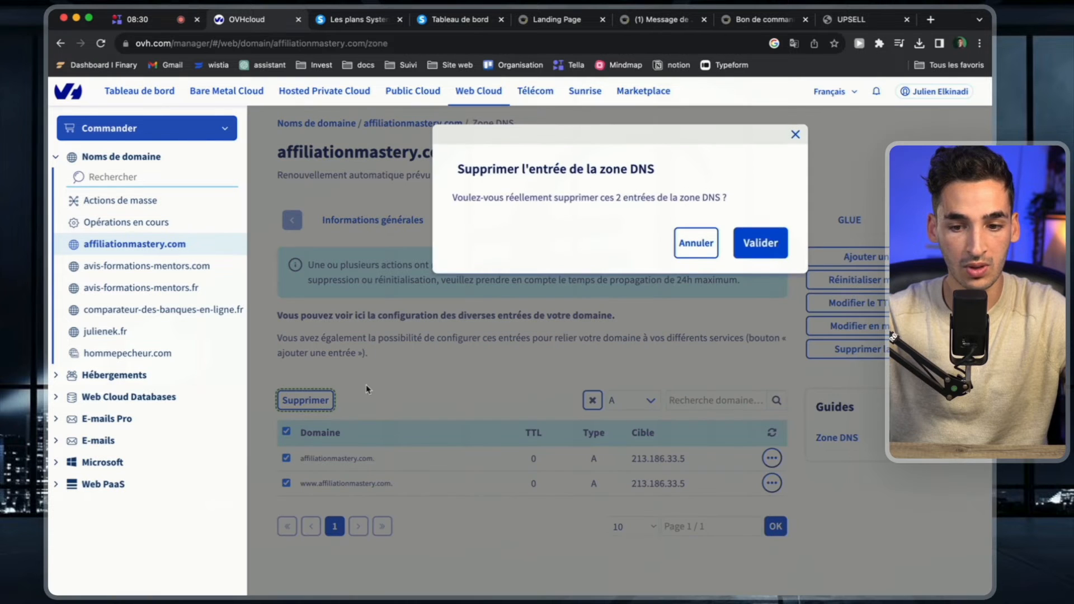
pyautogui.click(761, 244)
pyautogui.click(637, 385)
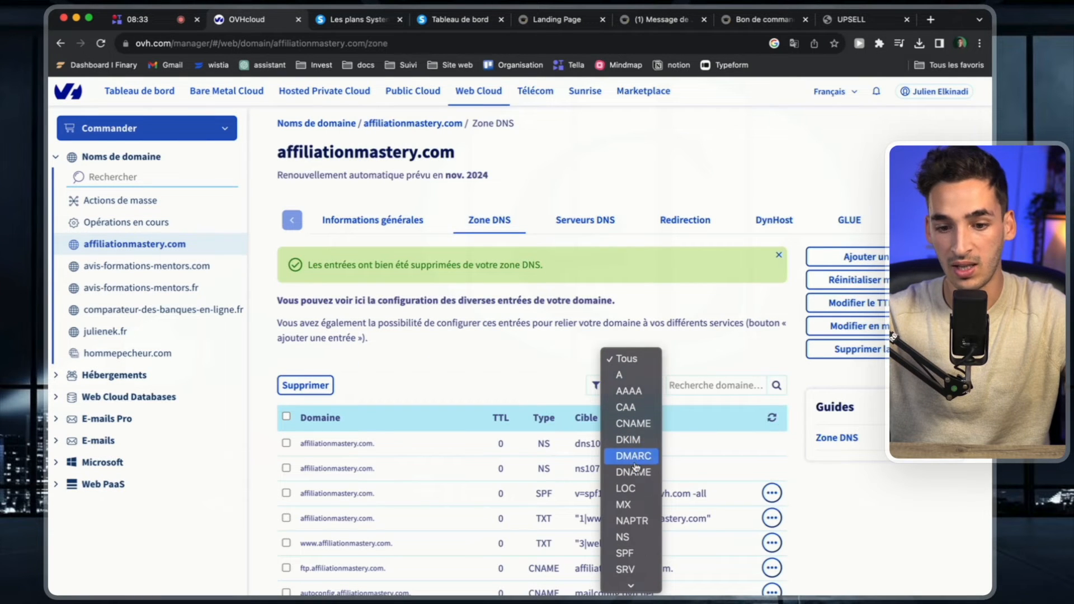
pyautogui.click(635, 579)
pyautogui.click(286, 444)
pyautogui.click(286, 468)
pyautogui.click(300, 388)
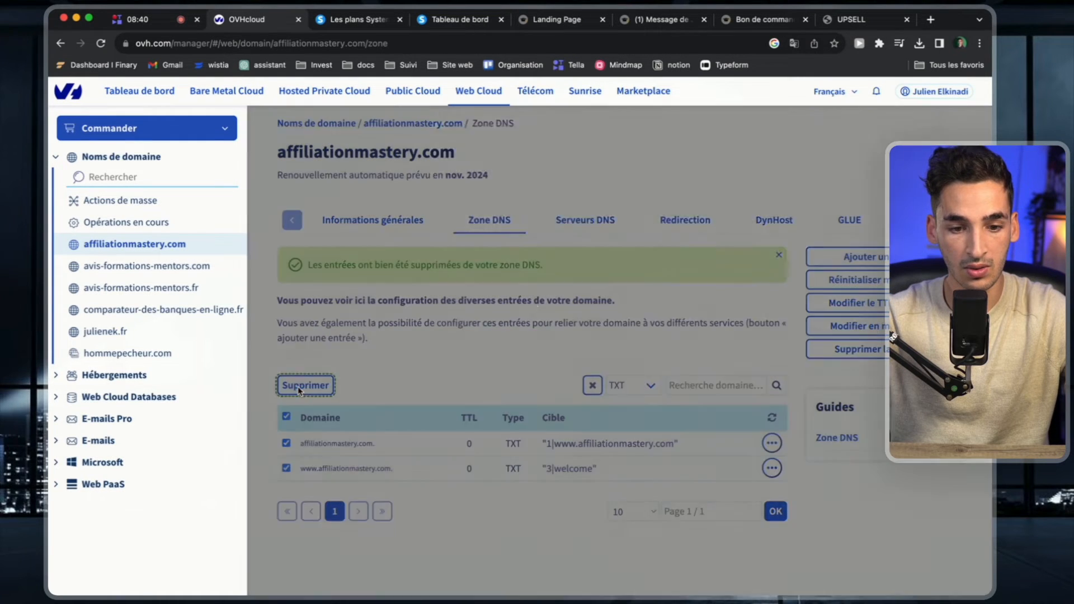
pyautogui.click(765, 244)
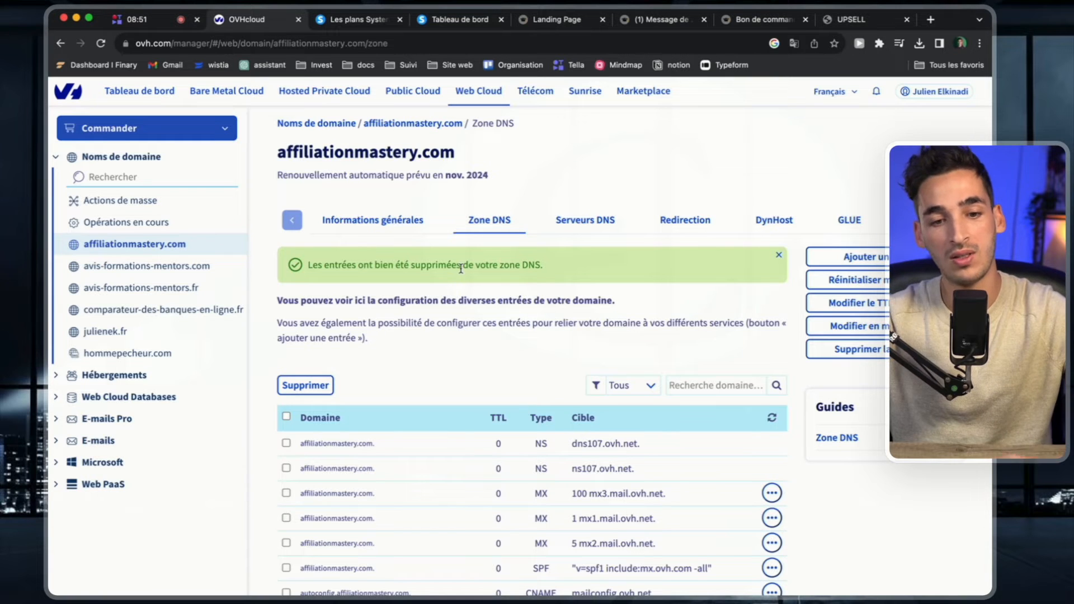
pyautogui.click(818, 255)
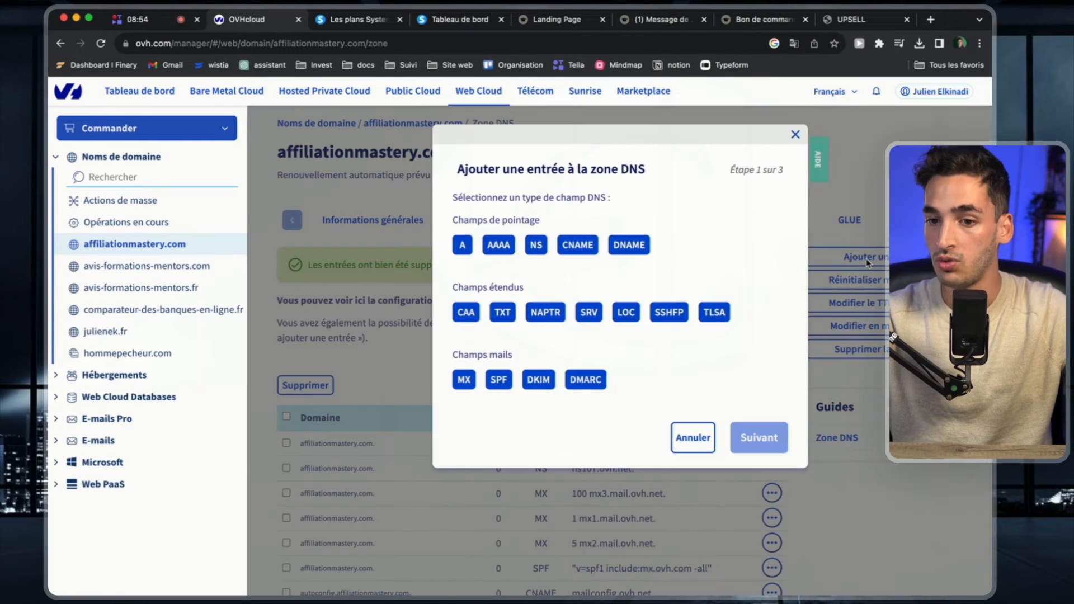
pyautogui.click(560, 243)
pyautogui.click(590, 215)
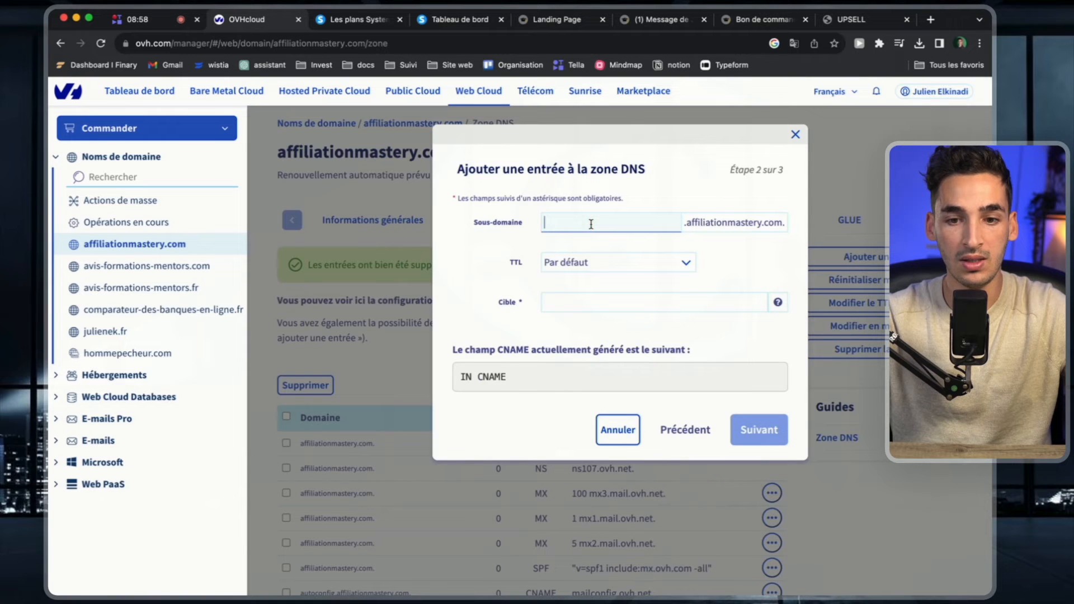
pyautogui.write('www')
# Copy the first record's target from systeme.io again and try to submit it in OVHcloud's www CNAME entry.
pyautogui.click(448, 24)
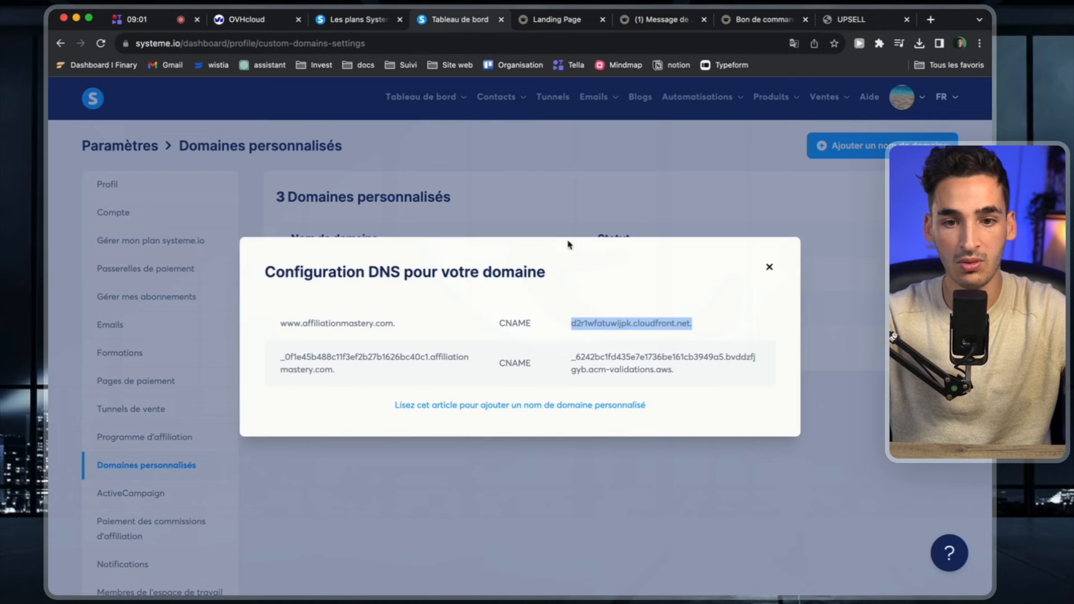
pyautogui.click(626, 333)
pyautogui.doubleClick(627, 325)
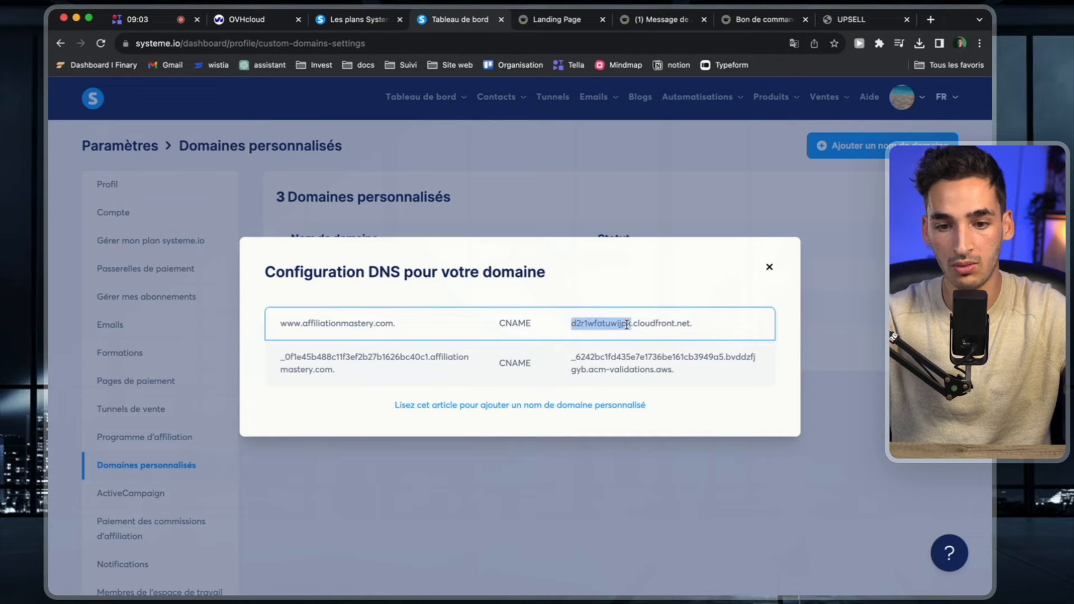
pyautogui.tripleClick(626, 324)
pyautogui.hotkey('ctrl', 'c')
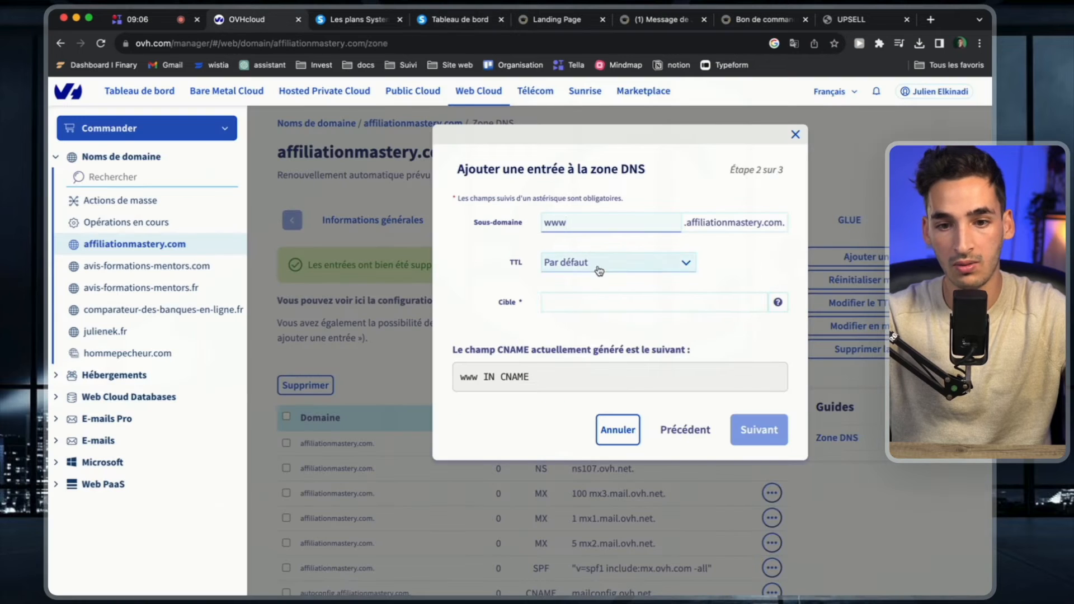
pyautogui.click(617, 303)
pyautogui.hotkey('ctrl', 'v')
pyautogui.click(756, 429)
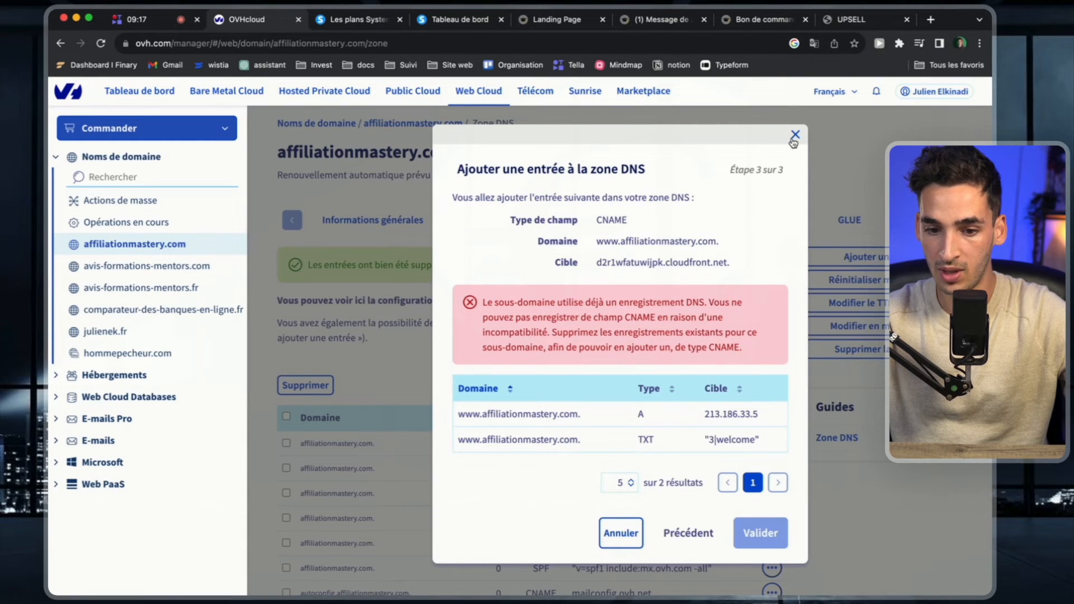
pyautogui.click(795, 135)
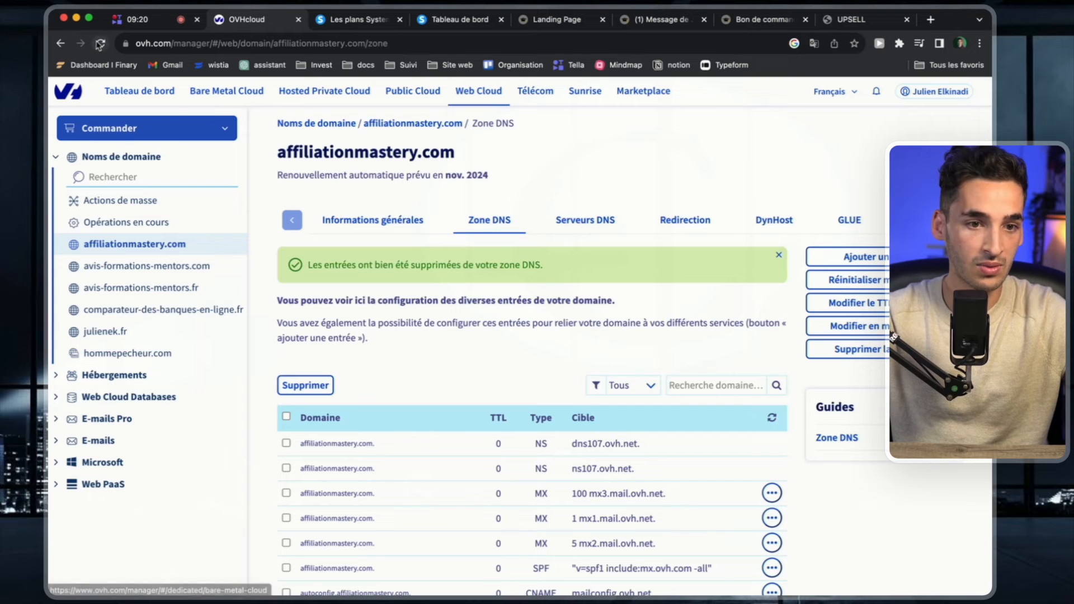
# Reload the DNS zone page, filter it by type A, and delete the A entry of affiliationmastery.com.
pyautogui.click(99, 45)
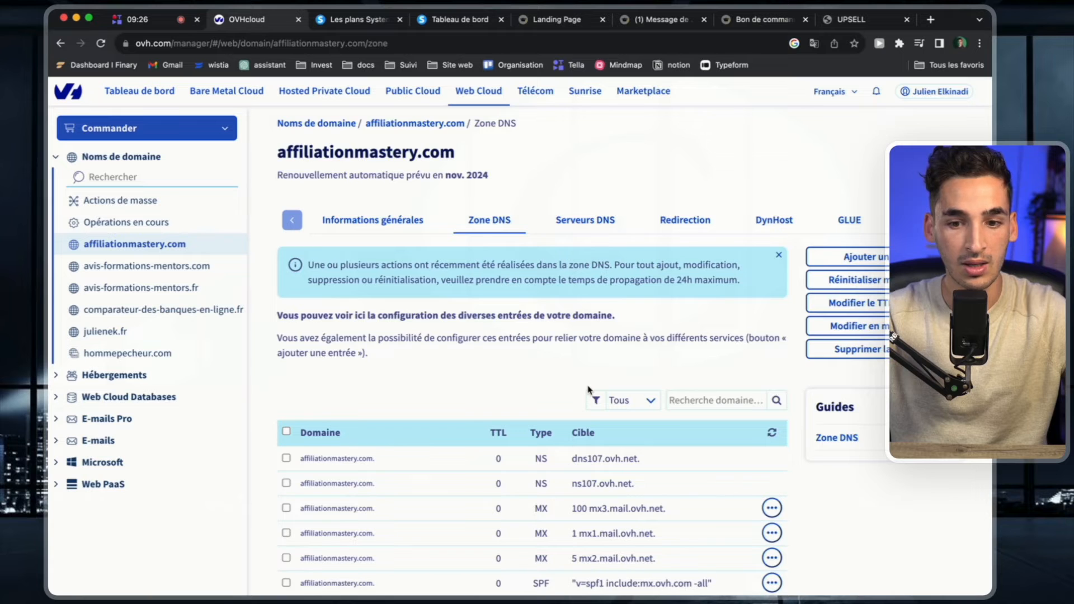
pyautogui.scroll(-1, 589, 389)
pyautogui.click(627, 364)
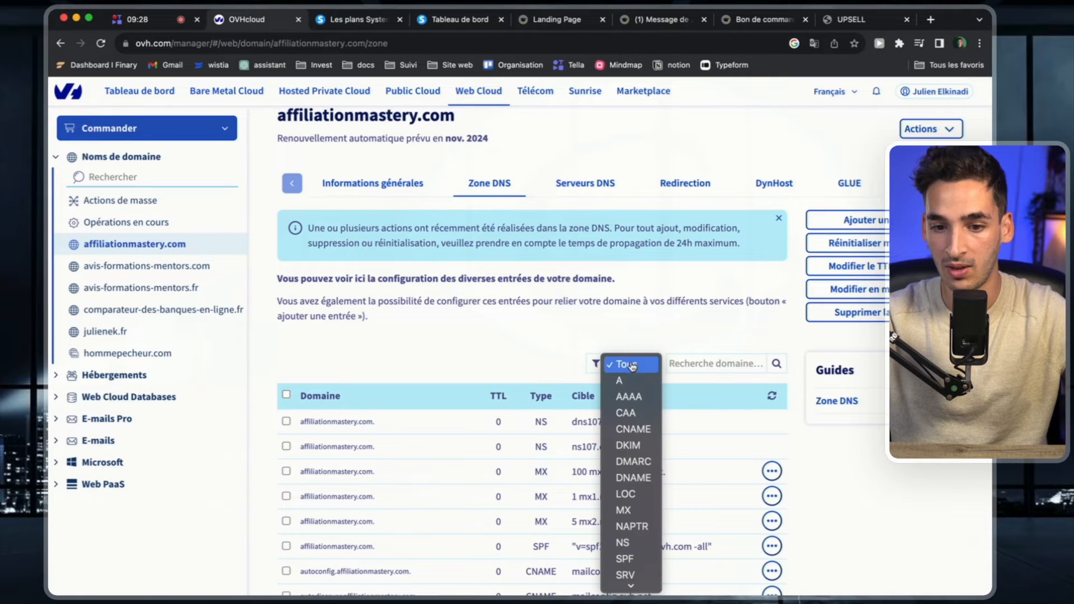
pyautogui.click(615, 380)
pyautogui.click(772, 458)
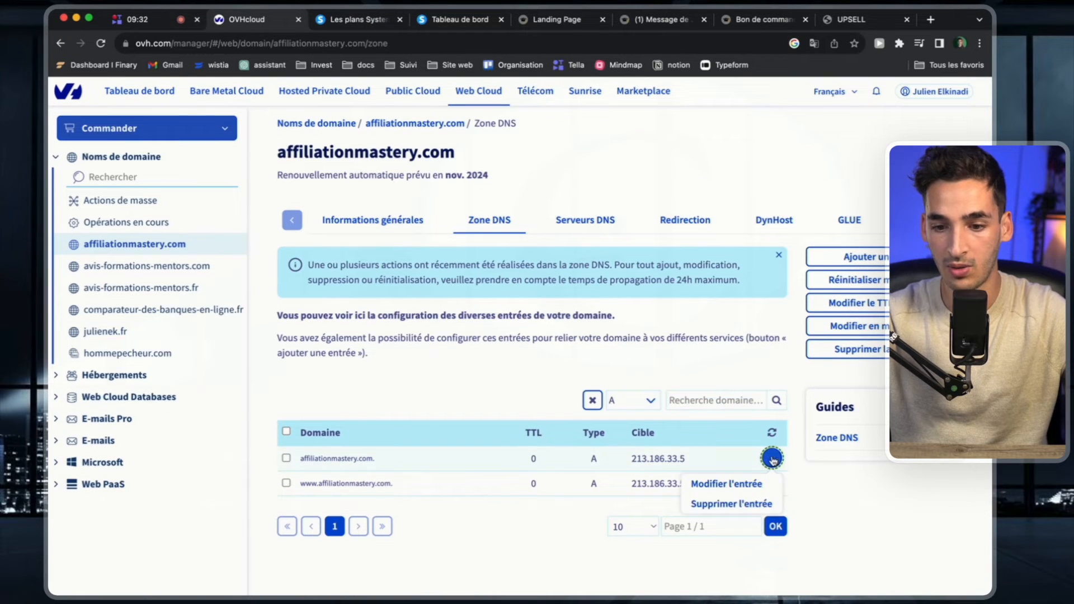
pyautogui.click(754, 504)
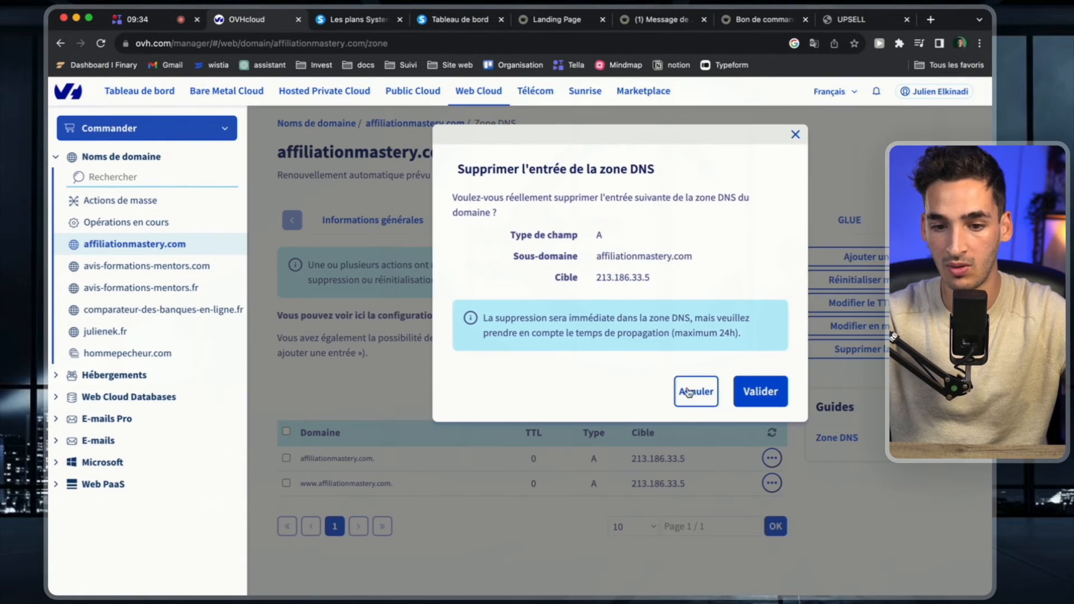
# Filter the DNS zone by type A again and repeat the deletion of the affiliationmastery.com A entry.
pyautogui.scroll(-2, 773, 398)
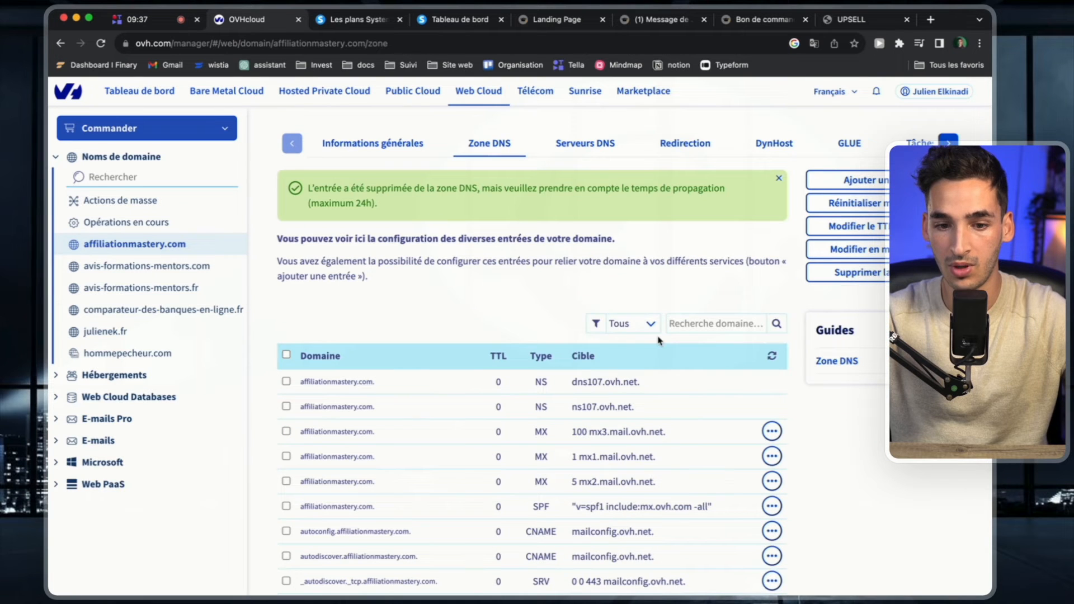
pyautogui.click(651, 324)
pyautogui.click(646, 341)
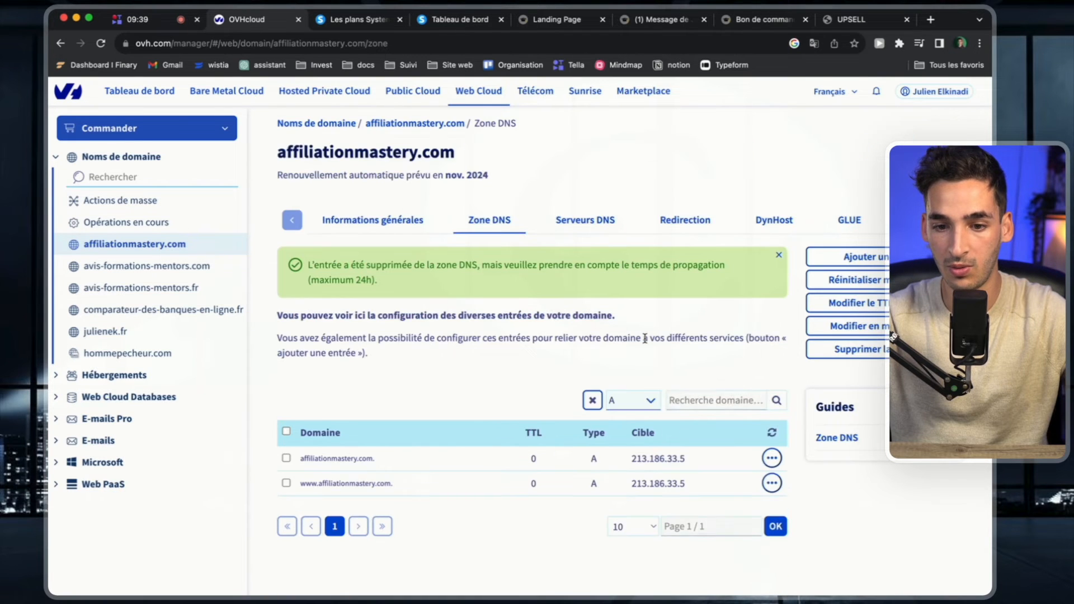
pyautogui.click(771, 484)
pyautogui.click(771, 458)
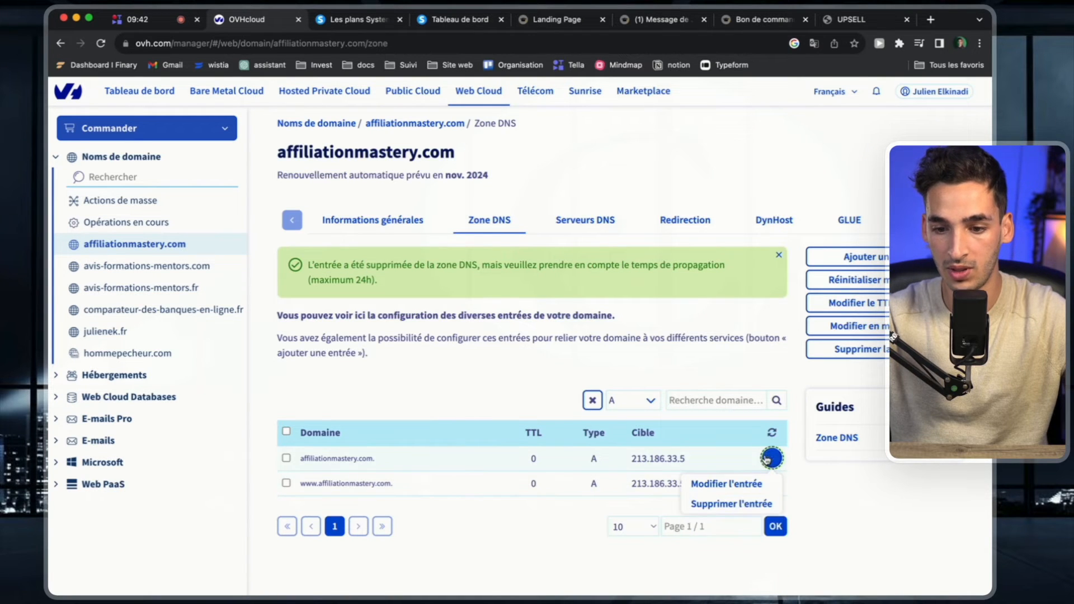
pyautogui.click(731, 504)
pyautogui.click(758, 391)
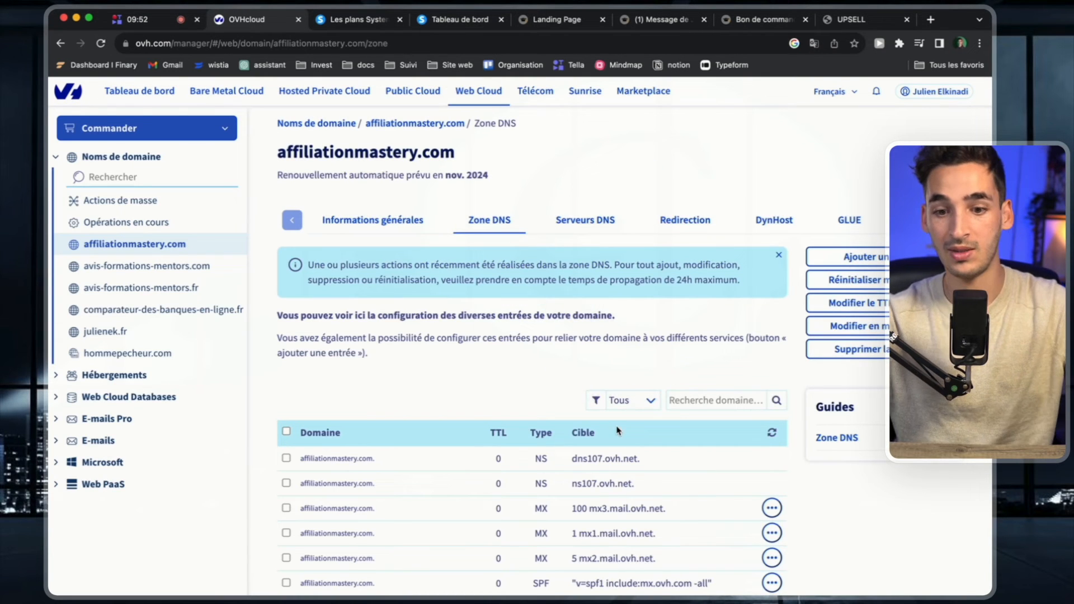
pyautogui.click(630, 398)
pyautogui.click(620, 417)
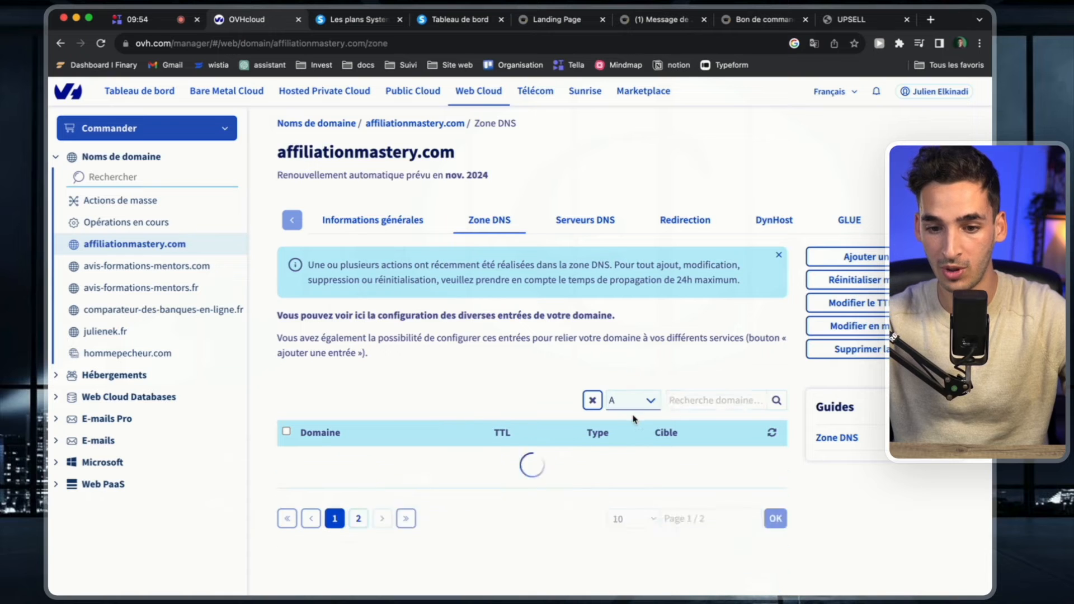
pyautogui.click(287, 458)
pyautogui.click(285, 483)
pyautogui.click(306, 401)
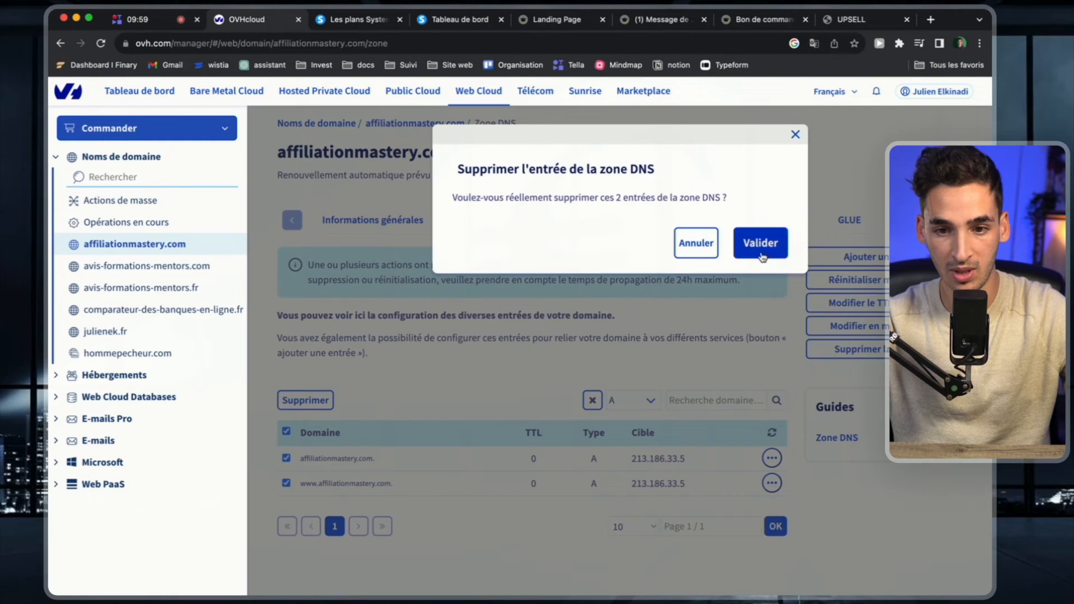
pyautogui.click(759, 242)
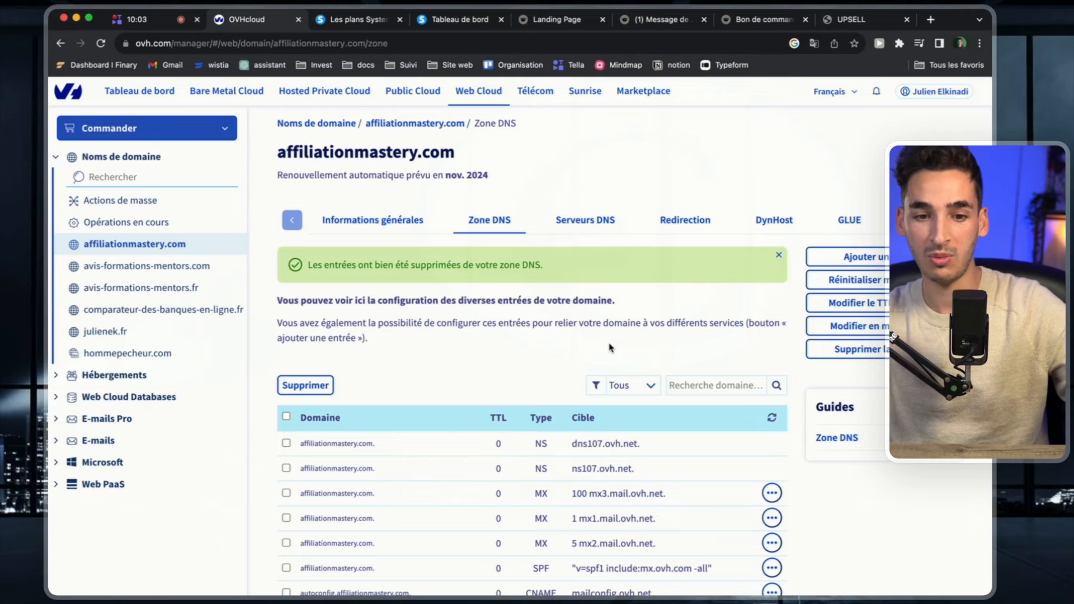
# Filter the DNS zone by type TXT and delete all TXT entries of affiliationmastery.com and its www subdomain.
pyautogui.click(629, 385)
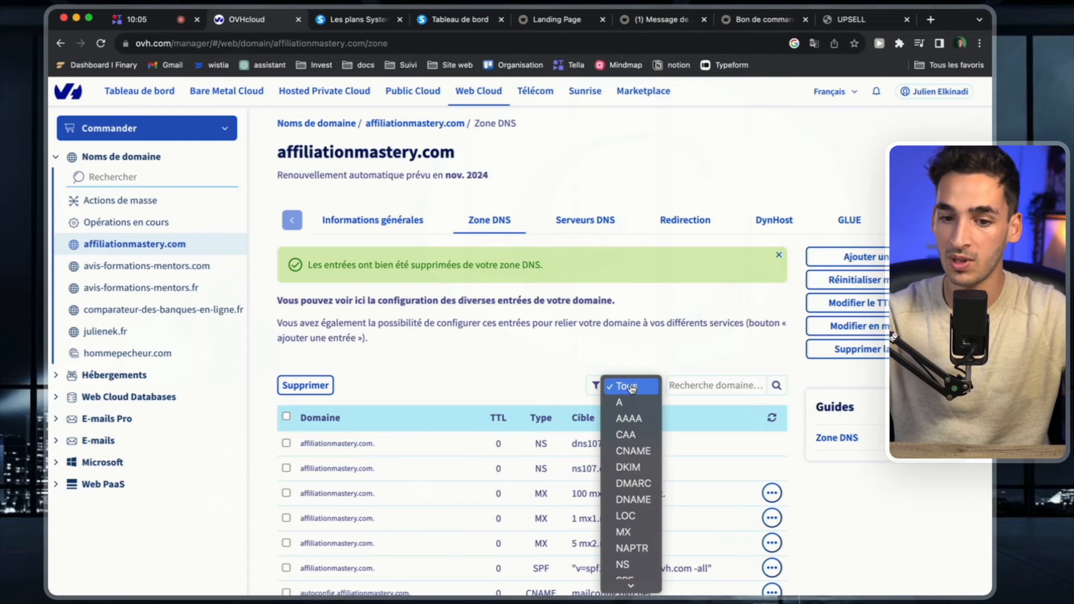
pyautogui.click(644, 581)
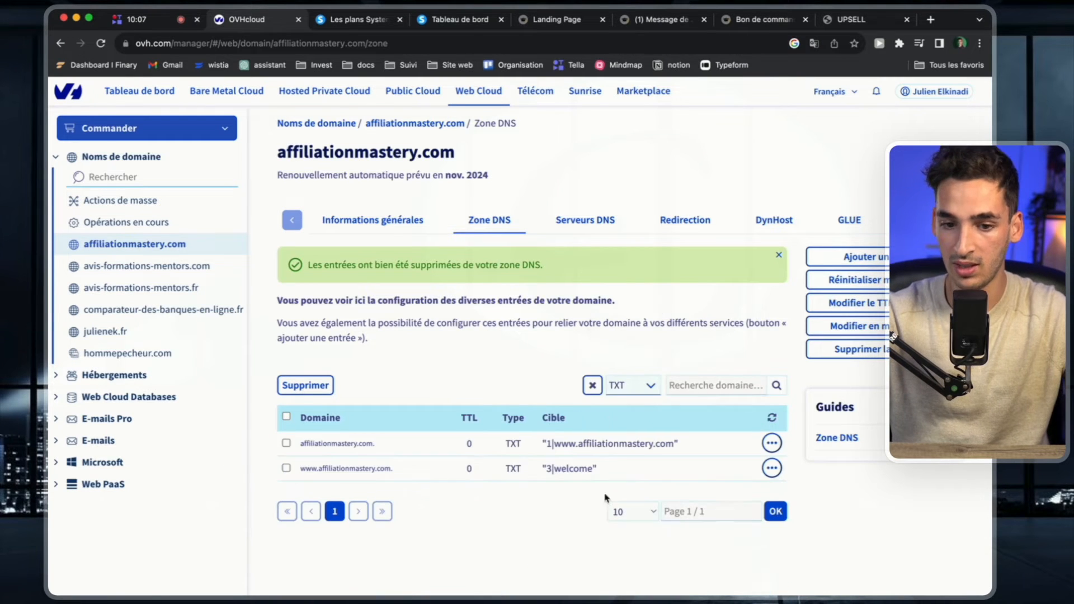
pyautogui.click(286, 416)
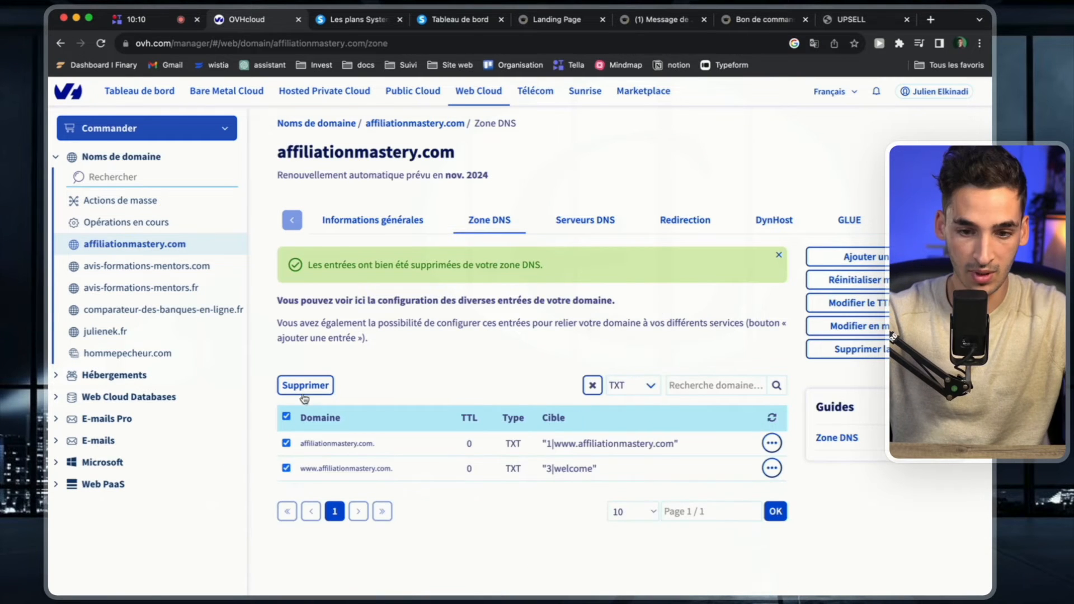
pyautogui.click(305, 385)
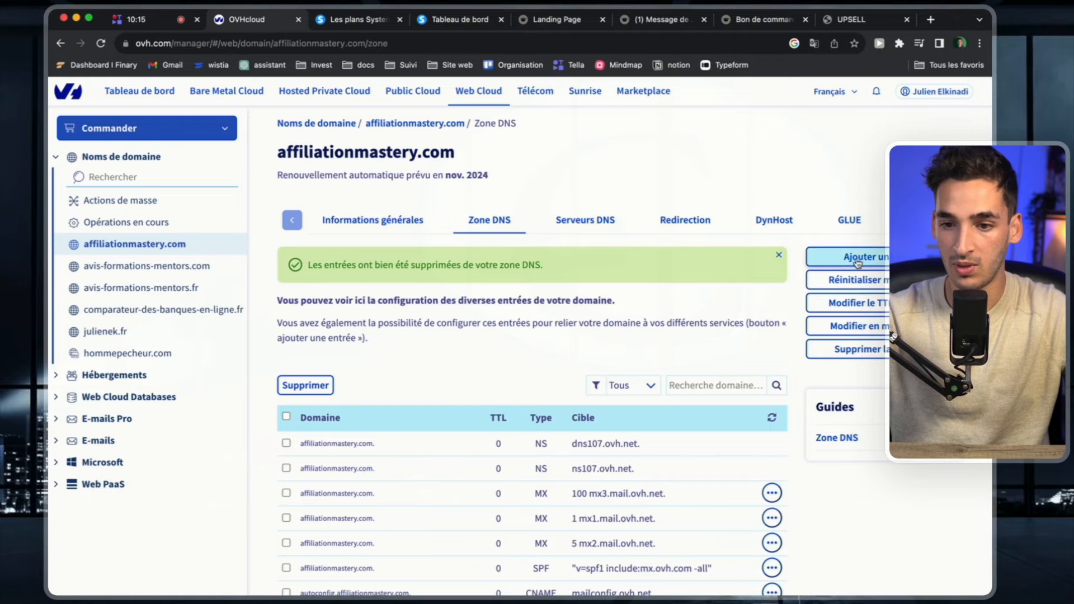
# Try to add a CNAME entry for subdomain www with the target d2r1wfatuwijpk.cloudfront.net.
pyautogui.click(845, 257)
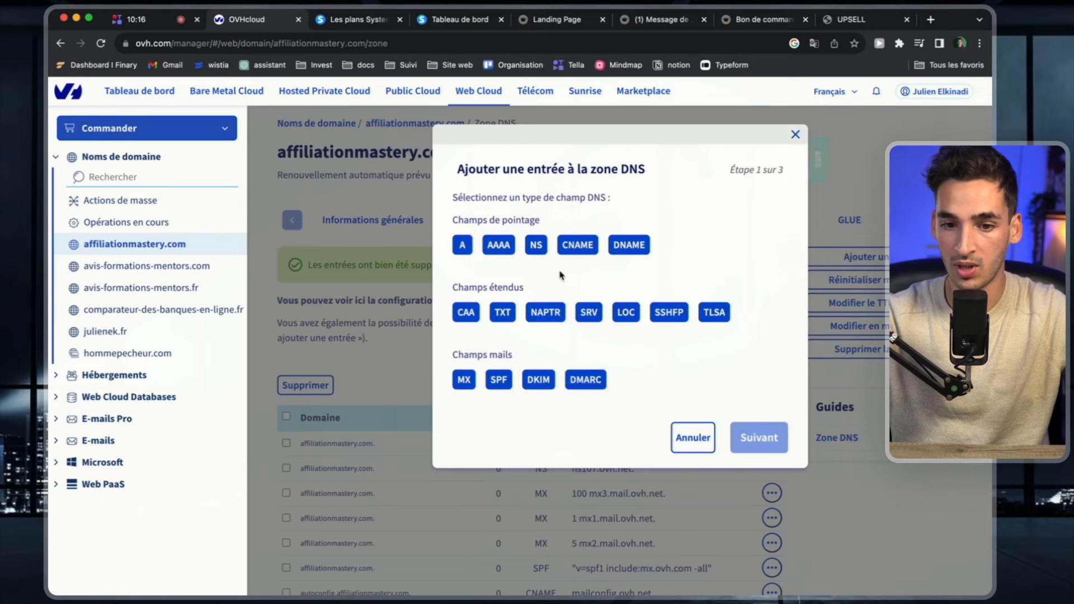
pyautogui.click(571, 249)
pyautogui.click(599, 224)
pyautogui.write('www')
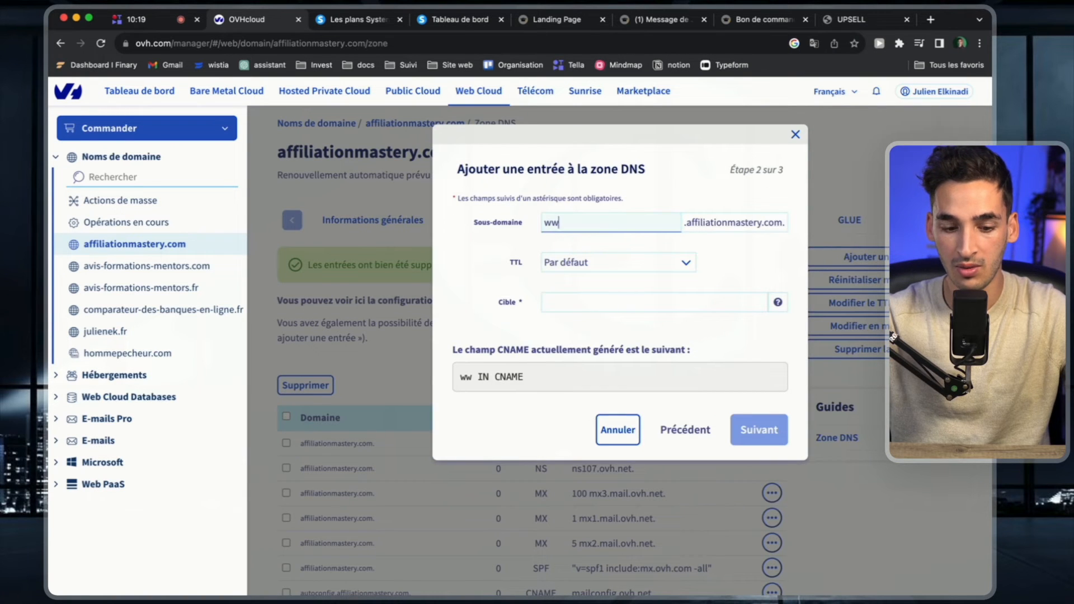
pyautogui.click(608, 301)
pyautogui.write('d2r1wfatuwijpk.cloudfront.net')
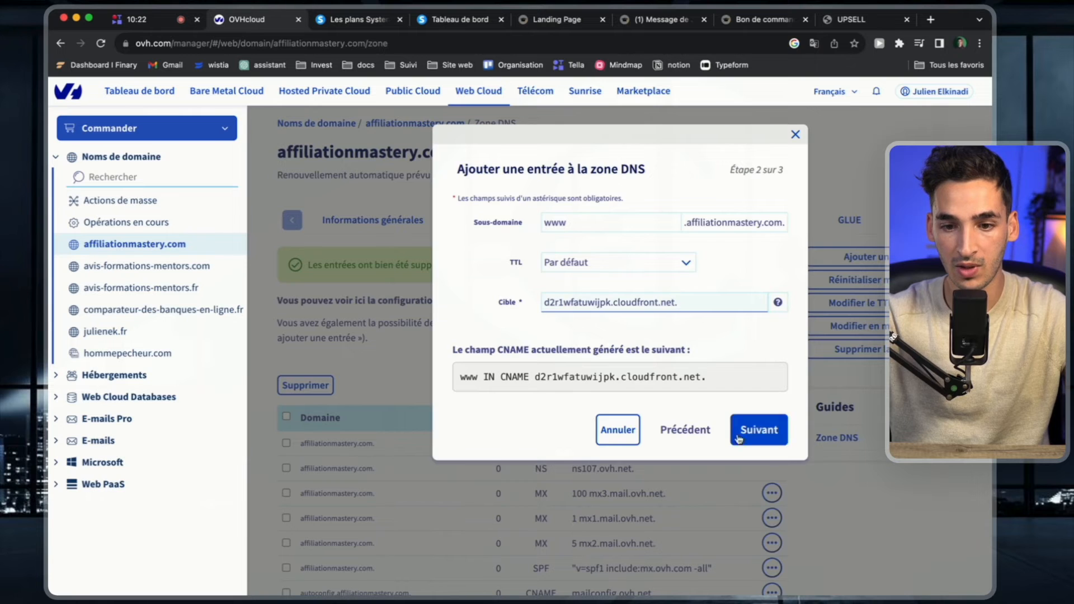
pyautogui.click(760, 430)
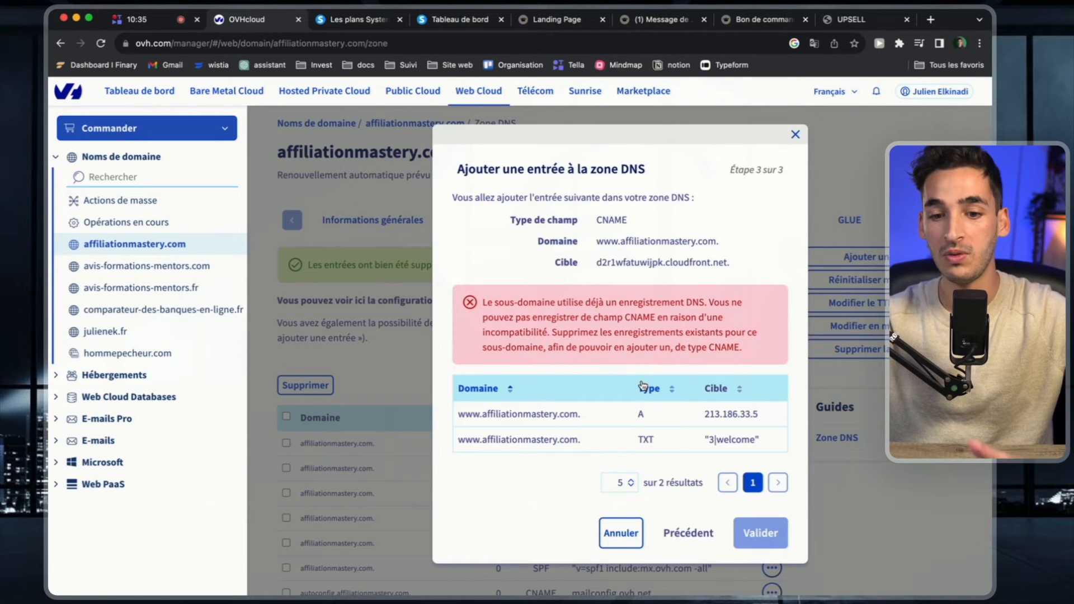
pyautogui.click(796, 135)
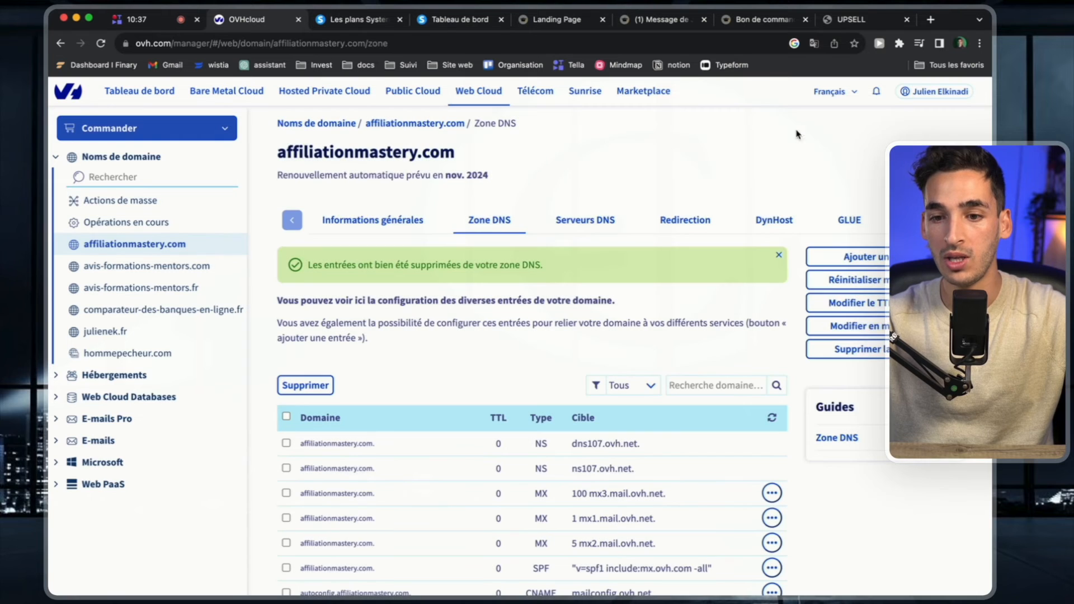
# Start a CNAME entry whose subdomain is the second record's name copied from systeme.io, without the .affiliationmastery.com. suffix.
pyautogui.click(885, 257)
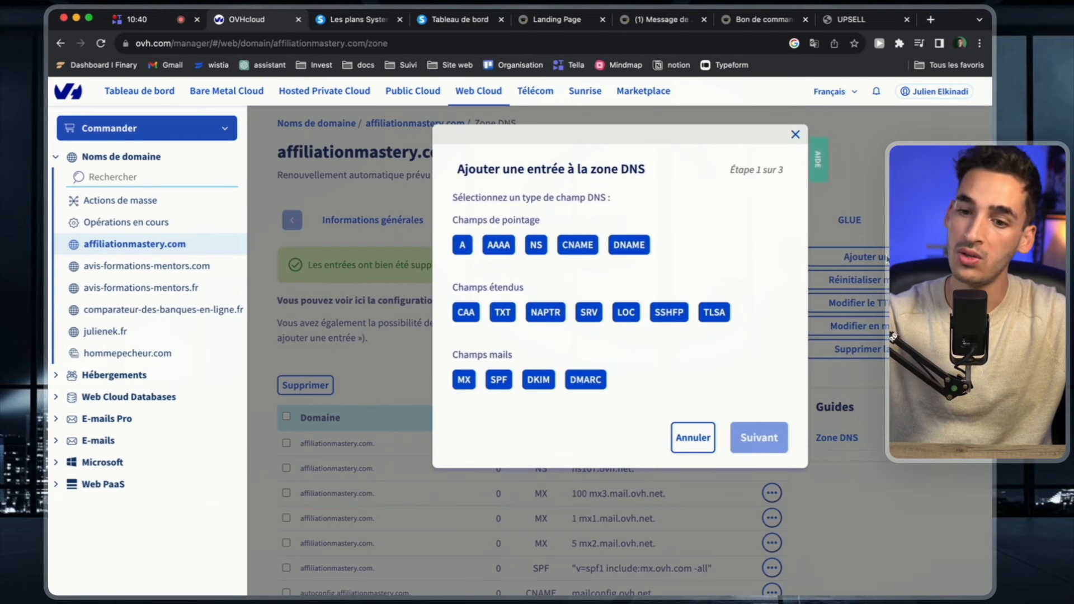
pyautogui.click(577, 246)
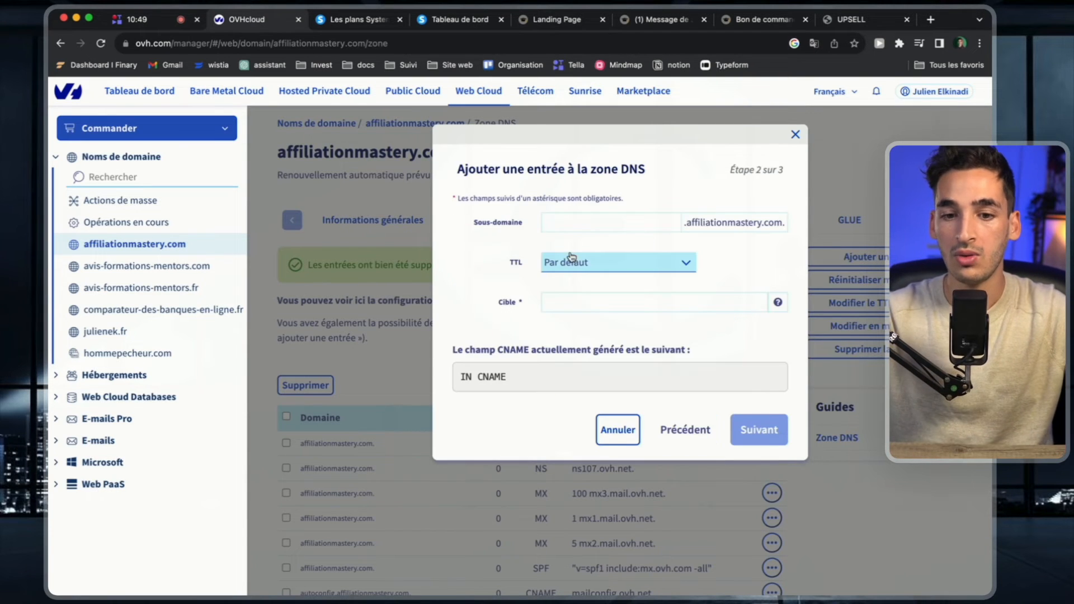
pyautogui.click(604, 224)
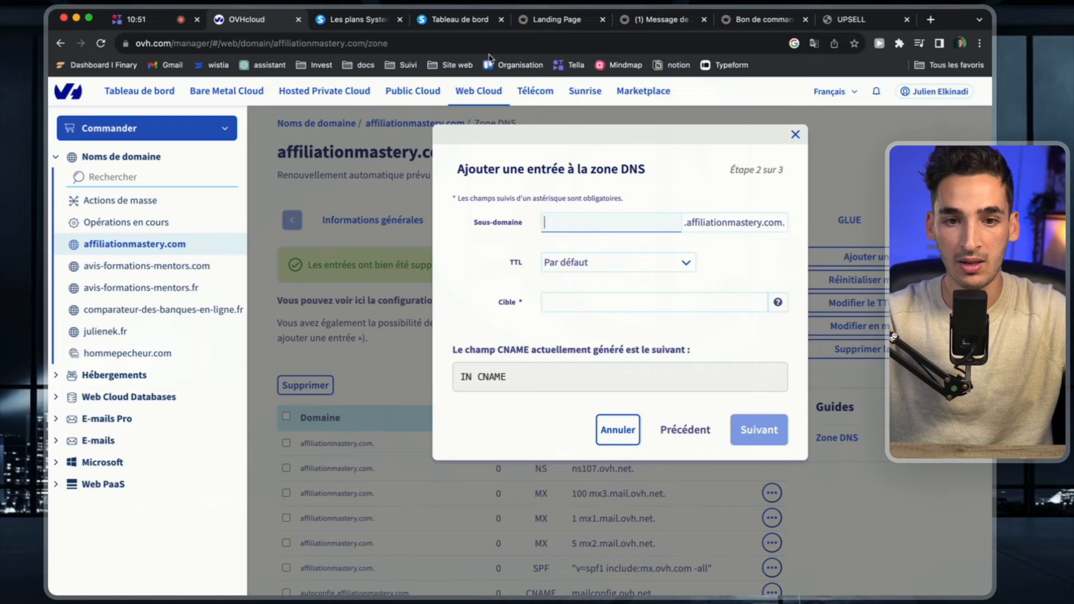
pyautogui.click(463, 19)
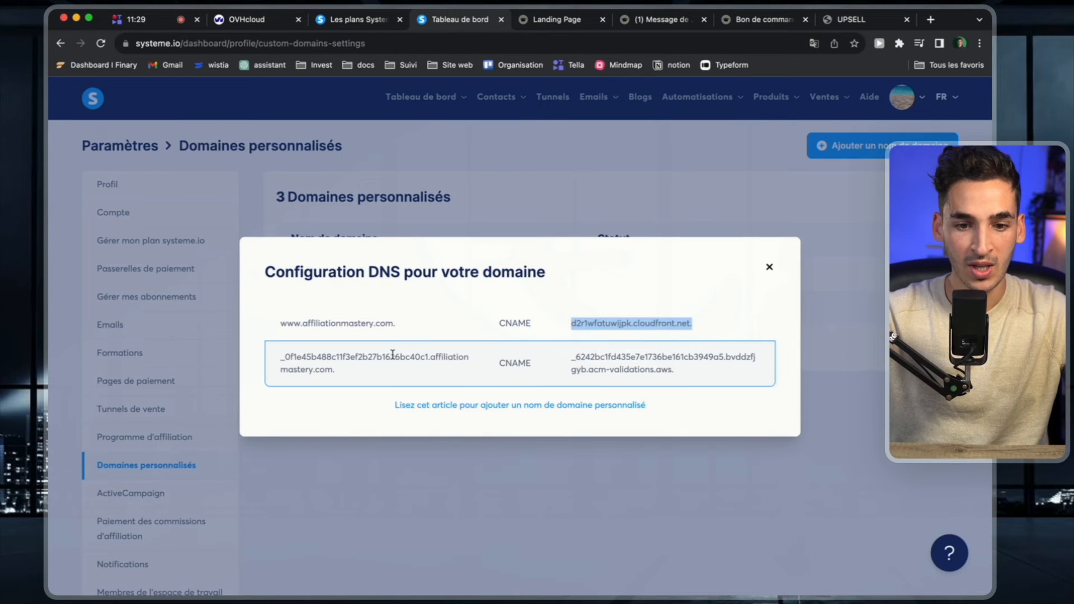
pyautogui.tripleClick(377, 358)
pyautogui.press('super+c')
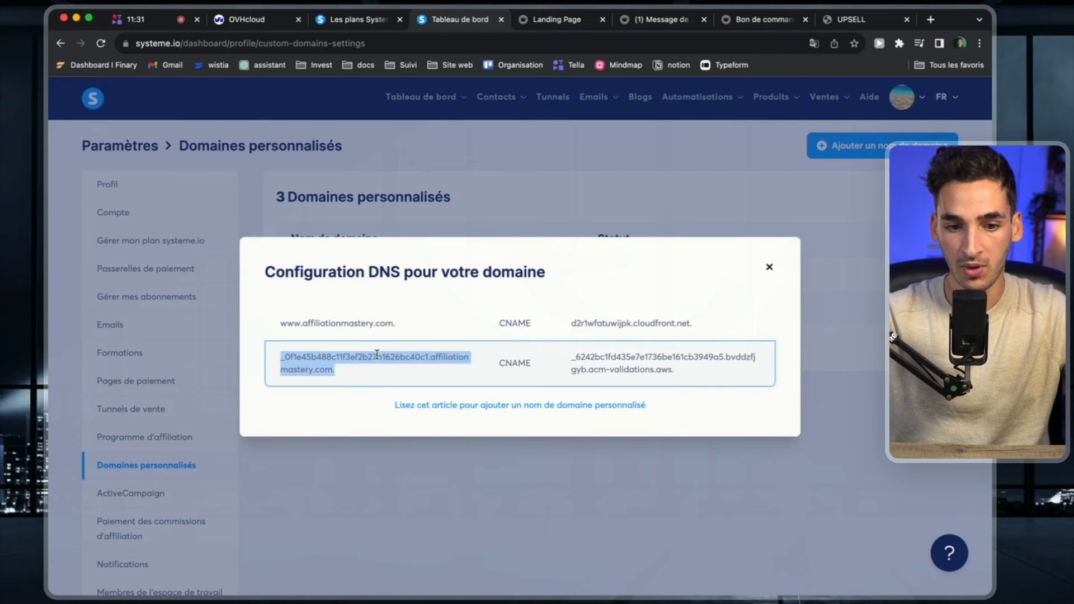
pyautogui.click(254, 19)
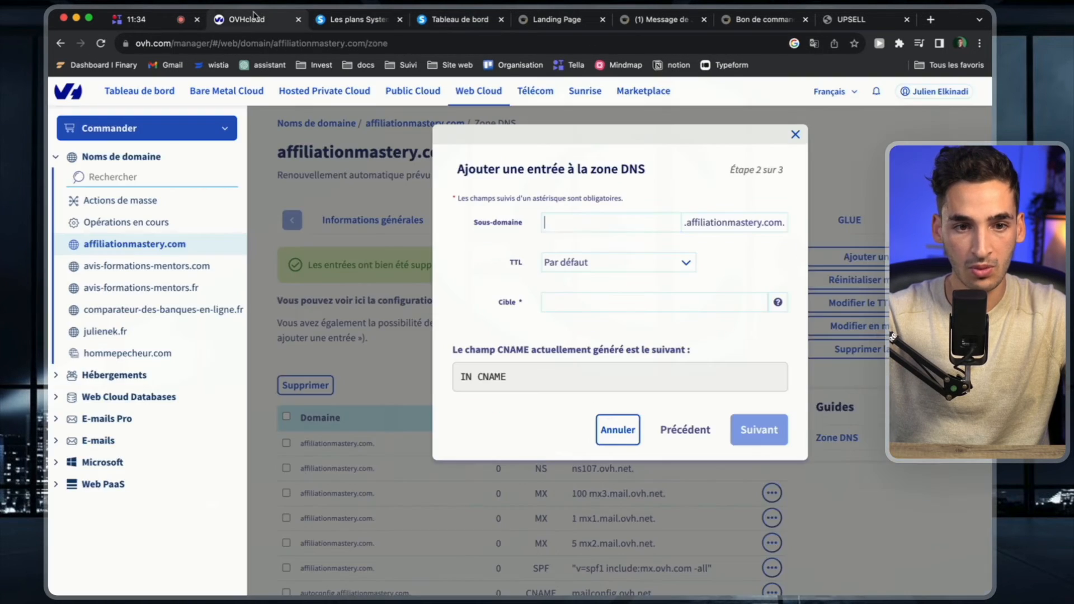
pyautogui.press('super+v')
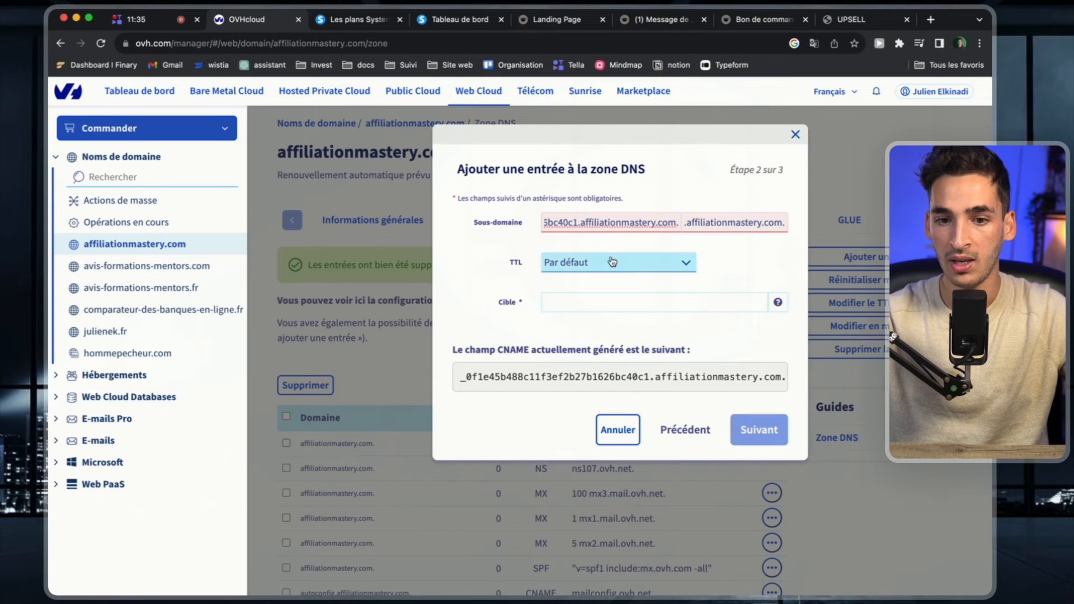
pyautogui.moveTo(580, 222); pyautogui.dragTo(680, 222)
pyautogui.press('BackSpace')
pyautogui.press('BackSpace')
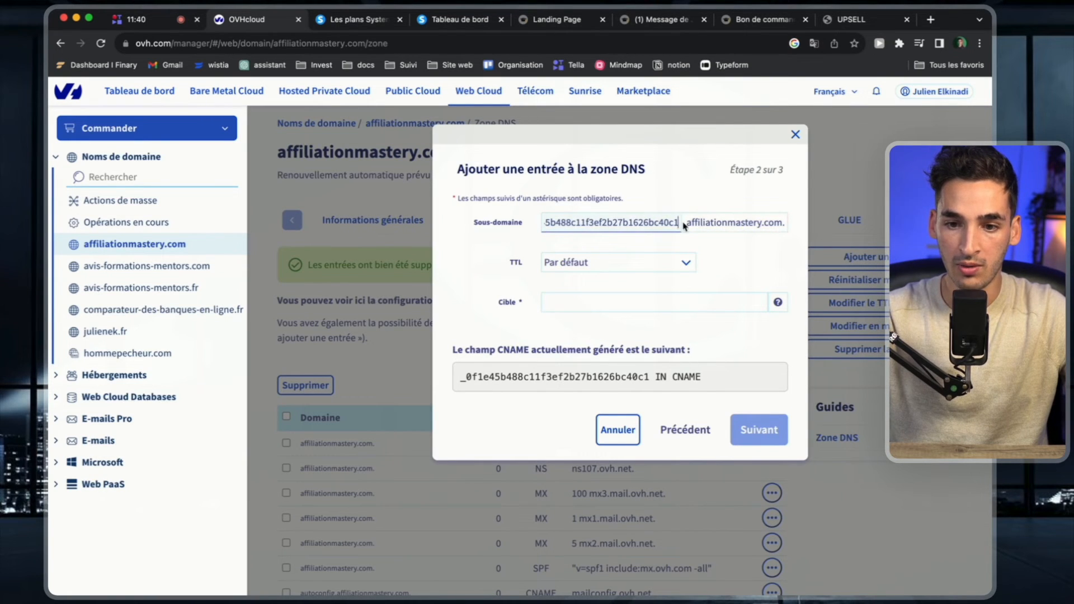
pyautogui.click(759, 252)
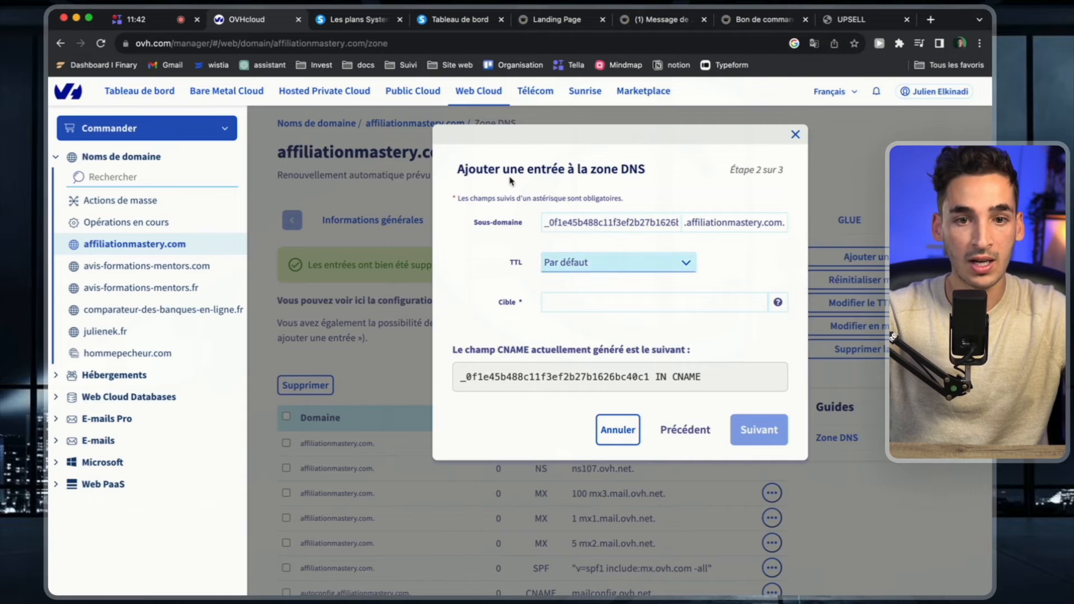
# Copy the second record's acm-validations.aws target from systeme.io into the OVHcloud CNAME entry and add the entry to the zone.
pyautogui.click(447, 21)
pyautogui.tripleClick(587, 362)
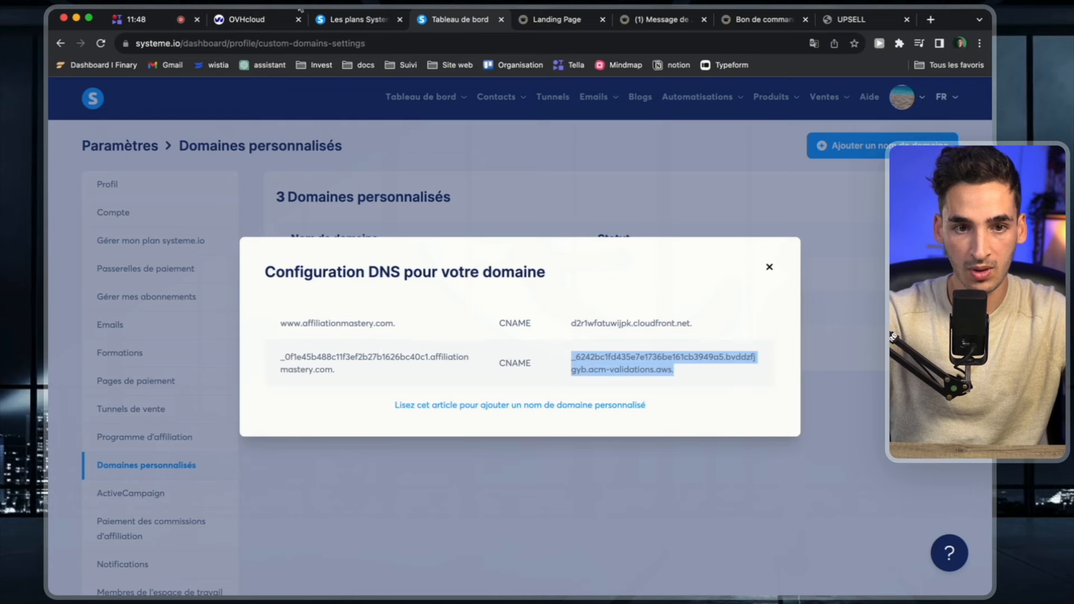
pyautogui.click(234, 22)
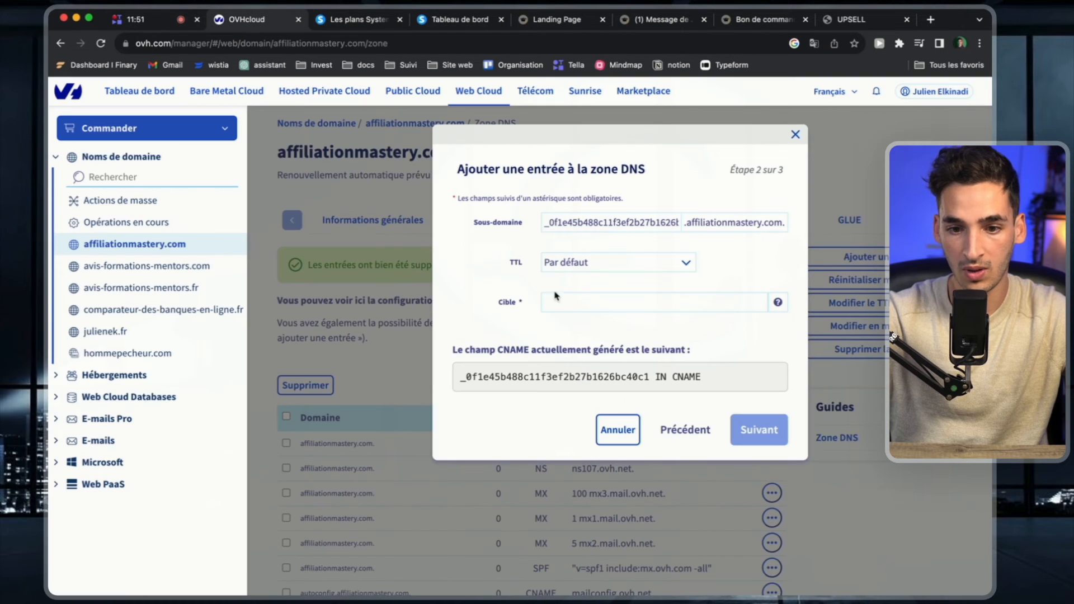
pyautogui.click(569, 302)
pyautogui.press('super+v')
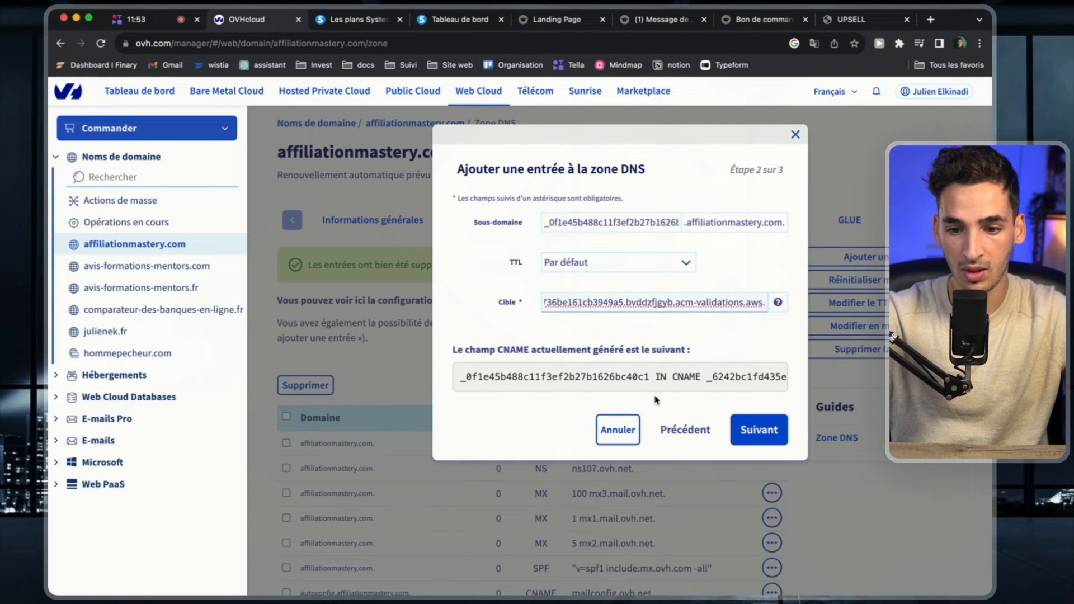
pyautogui.click(761, 435)
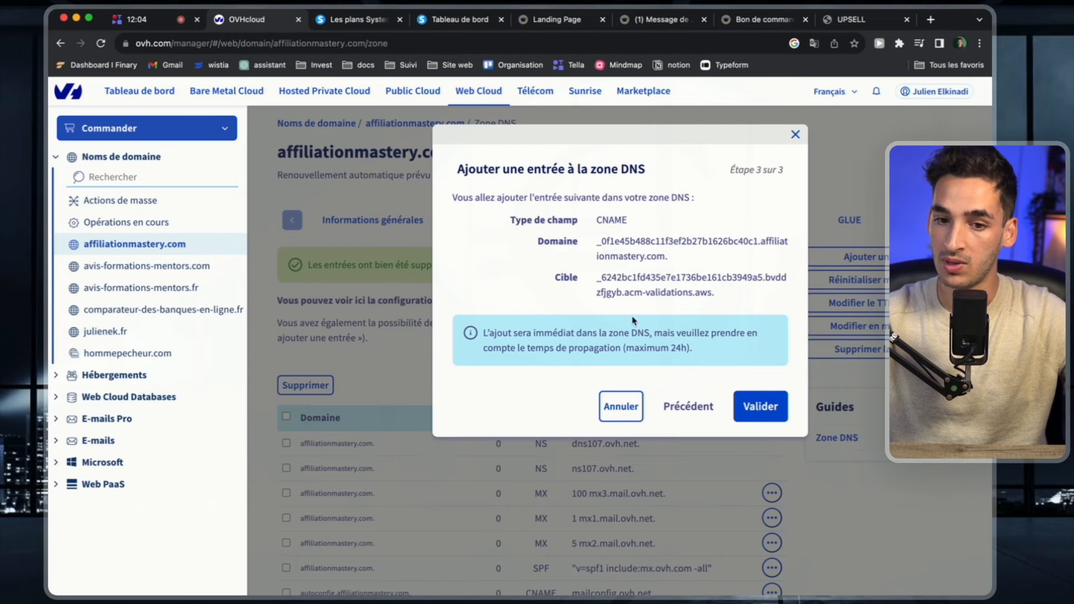
pyautogui.click(761, 405)
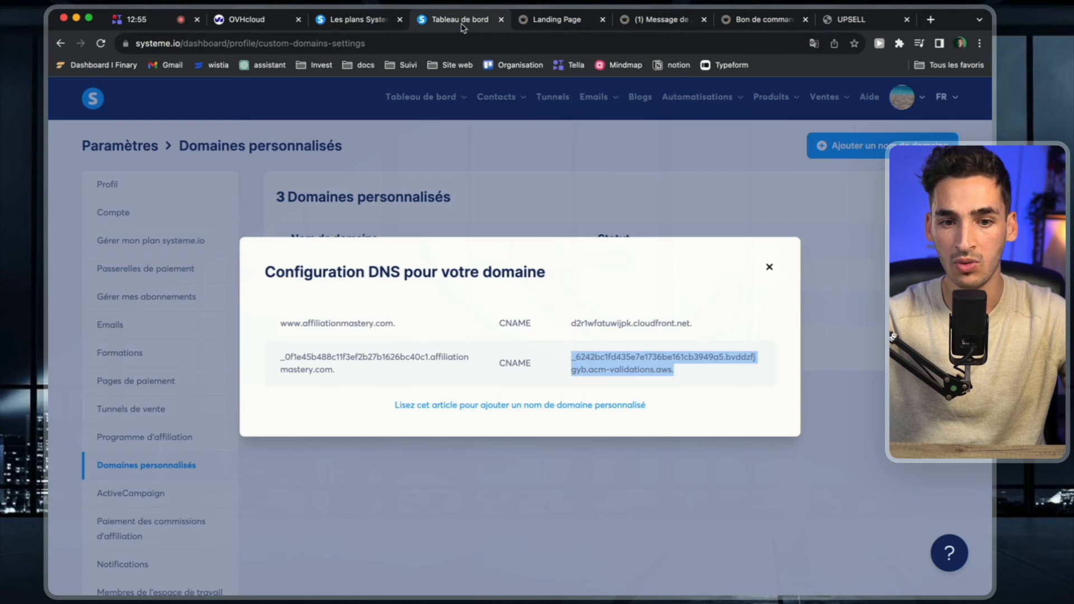
pyautogui.click(770, 269)
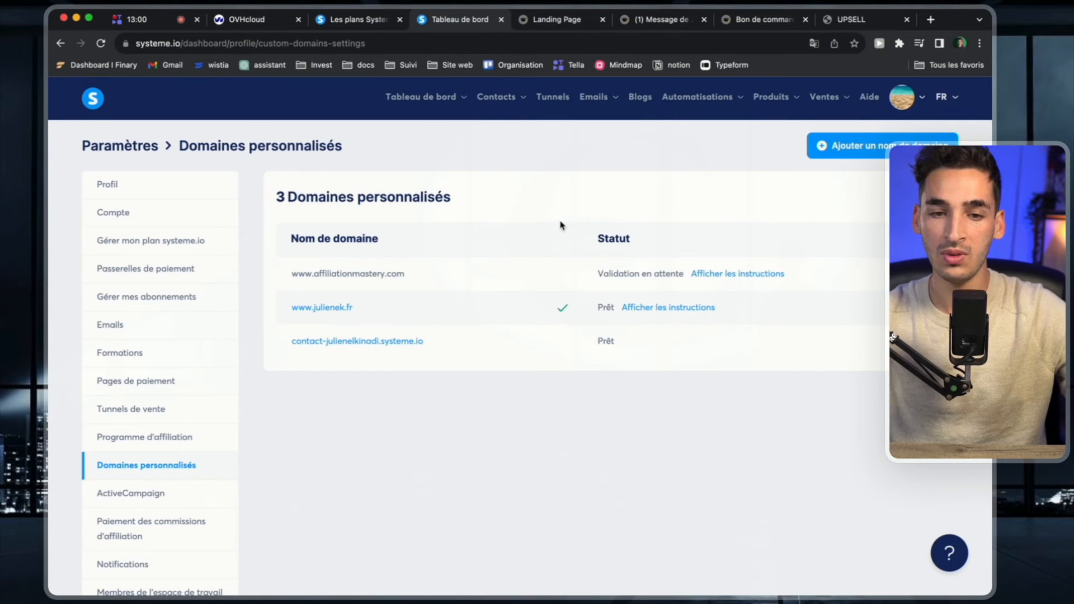
pyautogui.click(249, 21)
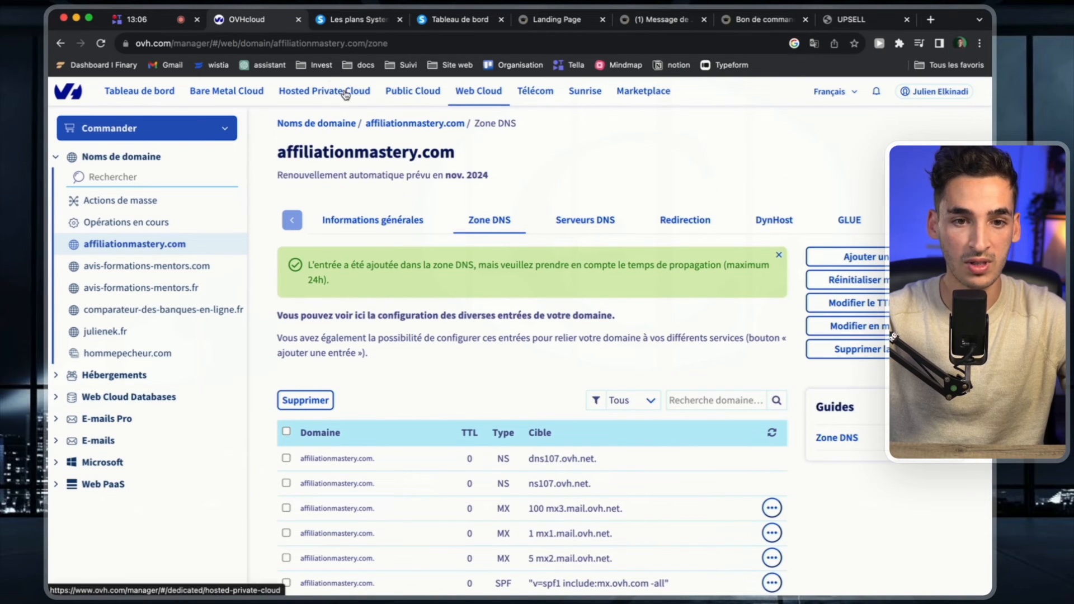
pyautogui.click(835, 258)
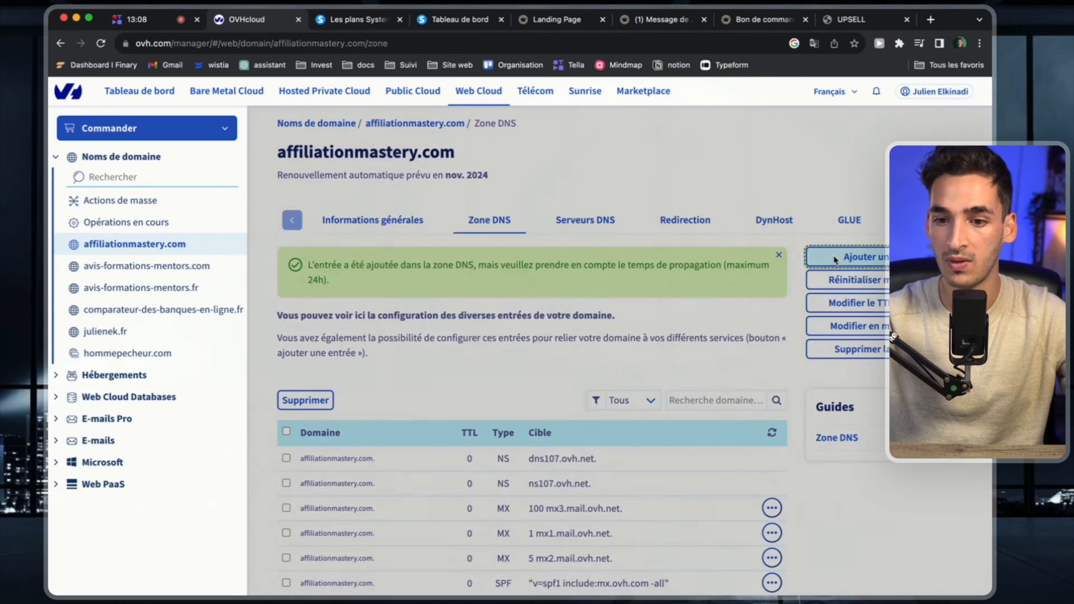
pyautogui.click(578, 246)
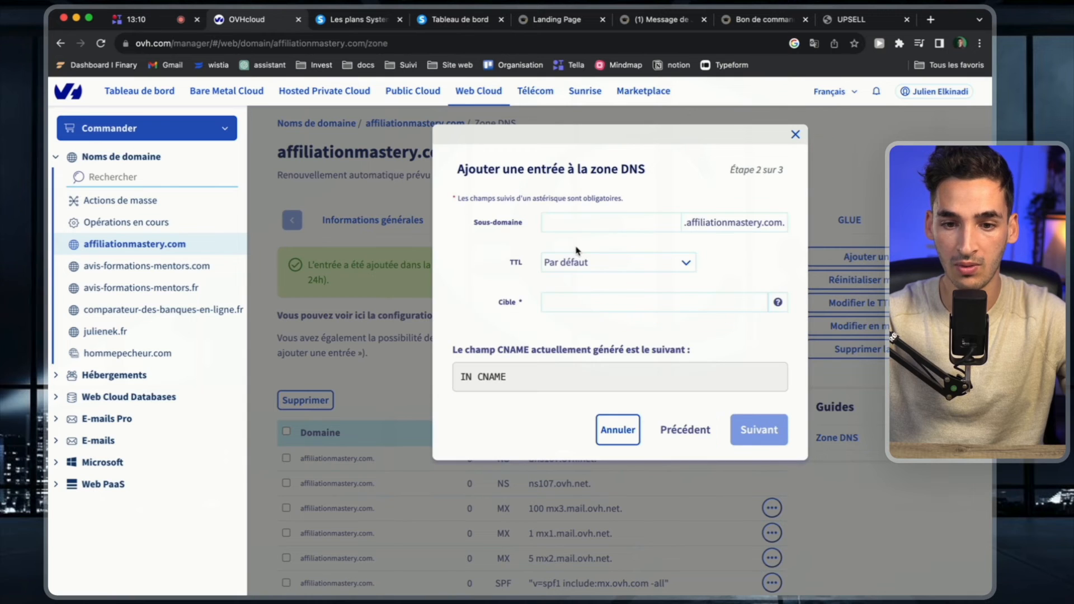
pyautogui.click(582, 224)
pyautogui.write('wwww')
pyautogui.press('BackSpace')
pyautogui.click(359, 22)
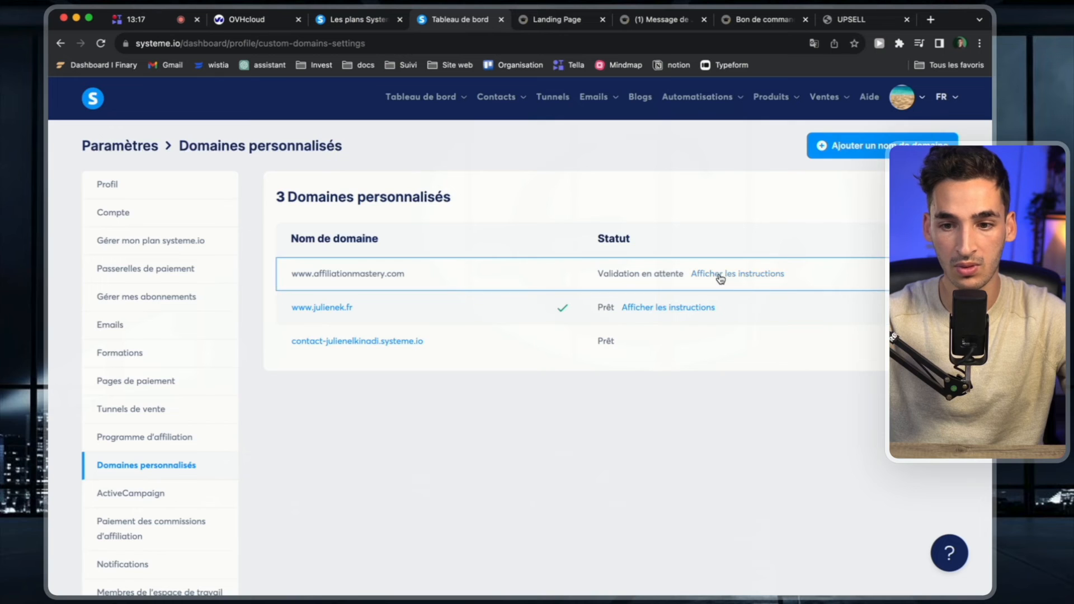
pyautogui.click(720, 278)
pyautogui.tripleClick(651, 323)
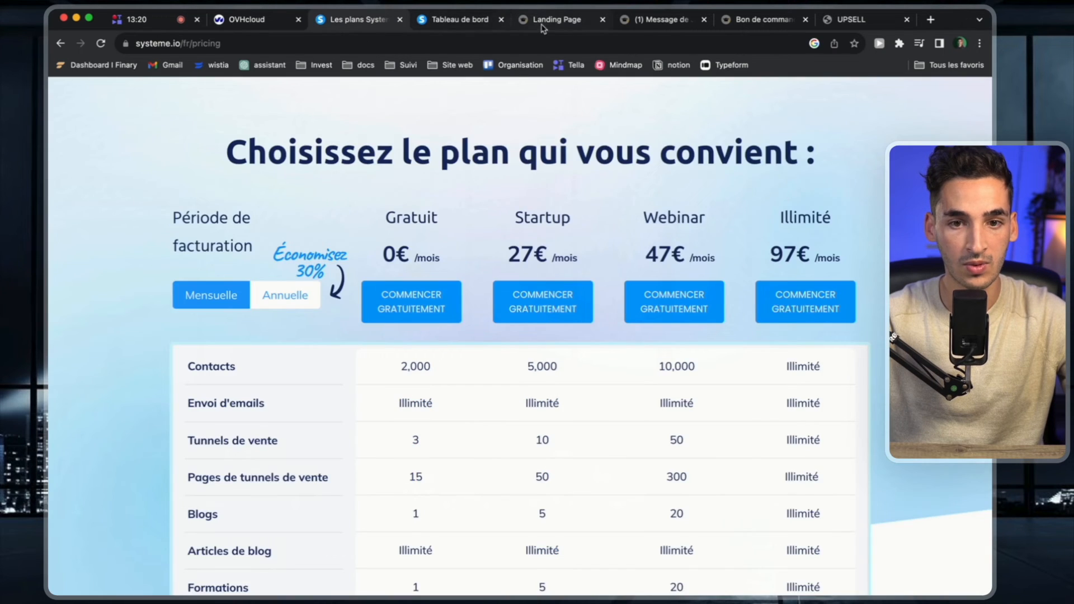
pyautogui.click(545, 22)
pyautogui.click(468, 23)
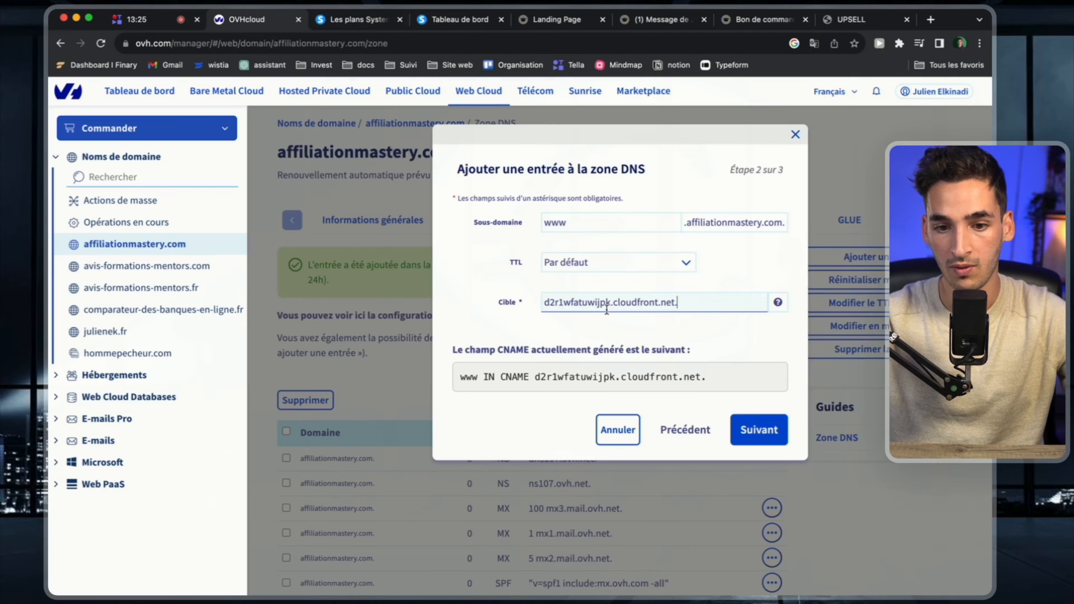
pyautogui.click(776, 439)
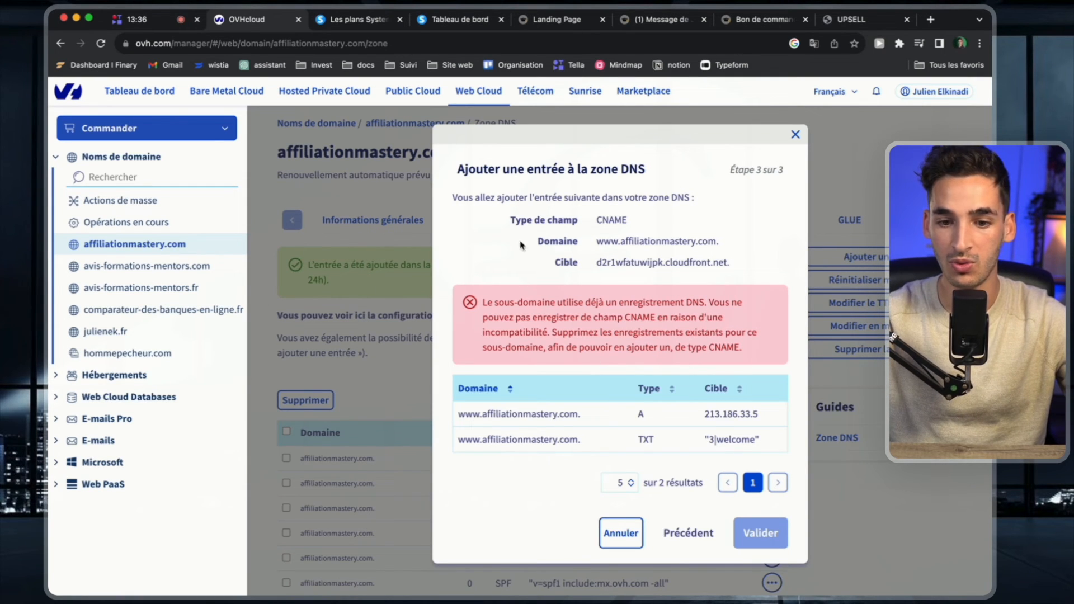
pyautogui.click(795, 134)
# Return to systeme.io, close the DNS instructions, and open the list of funnels.
pyautogui.click(458, 20)
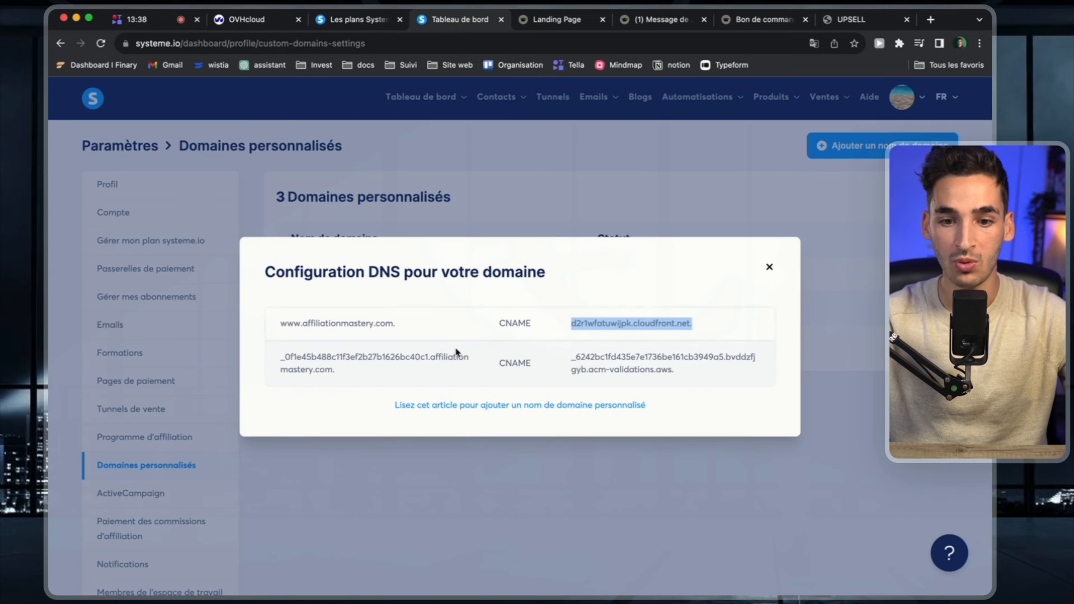
pyautogui.click(768, 267)
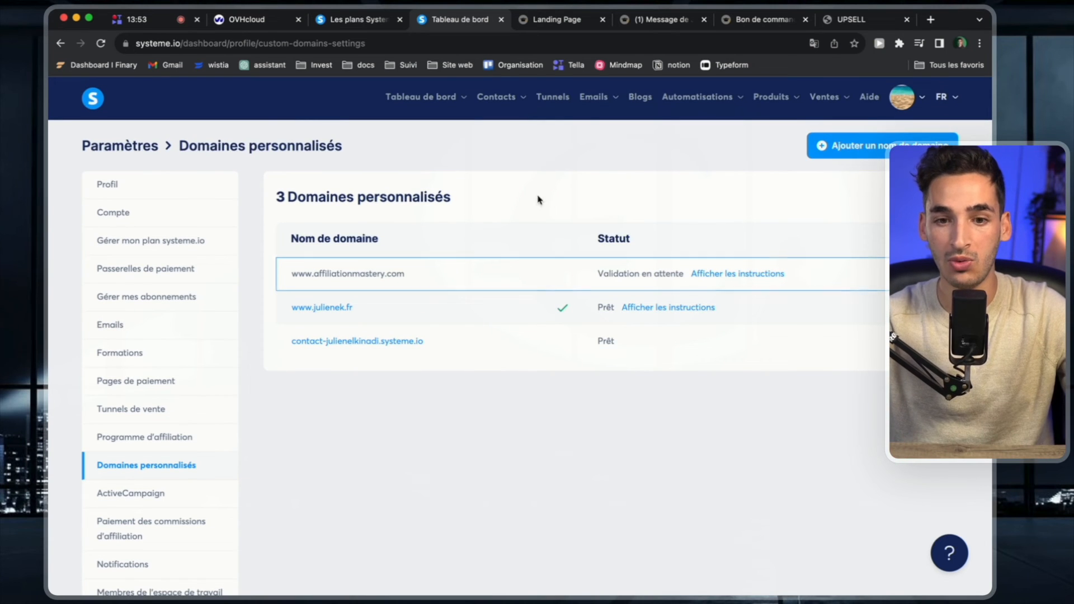
pyautogui.click(554, 98)
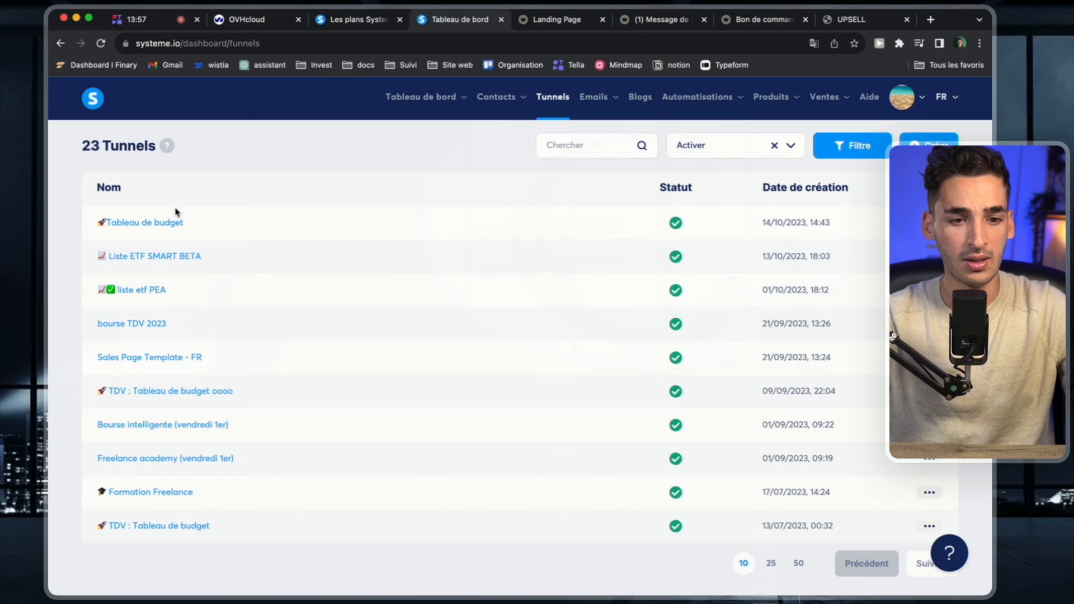
# Open the Liste ETF SMART BETA funnel's settings, examine the domain names offered for the funnel, and close the settings without saving.
pyautogui.click(162, 260)
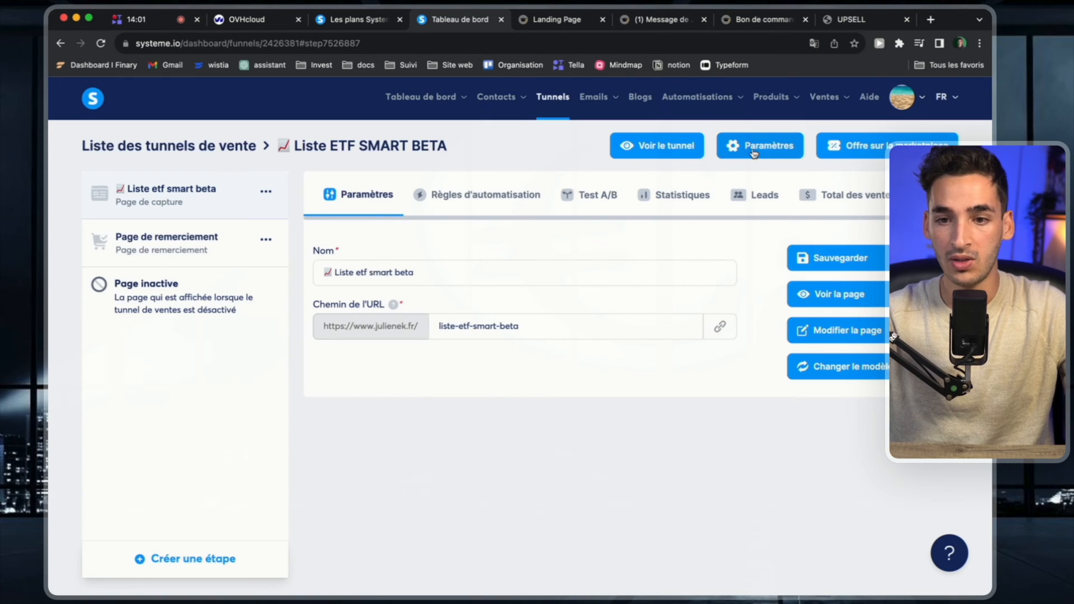
pyautogui.click(754, 146)
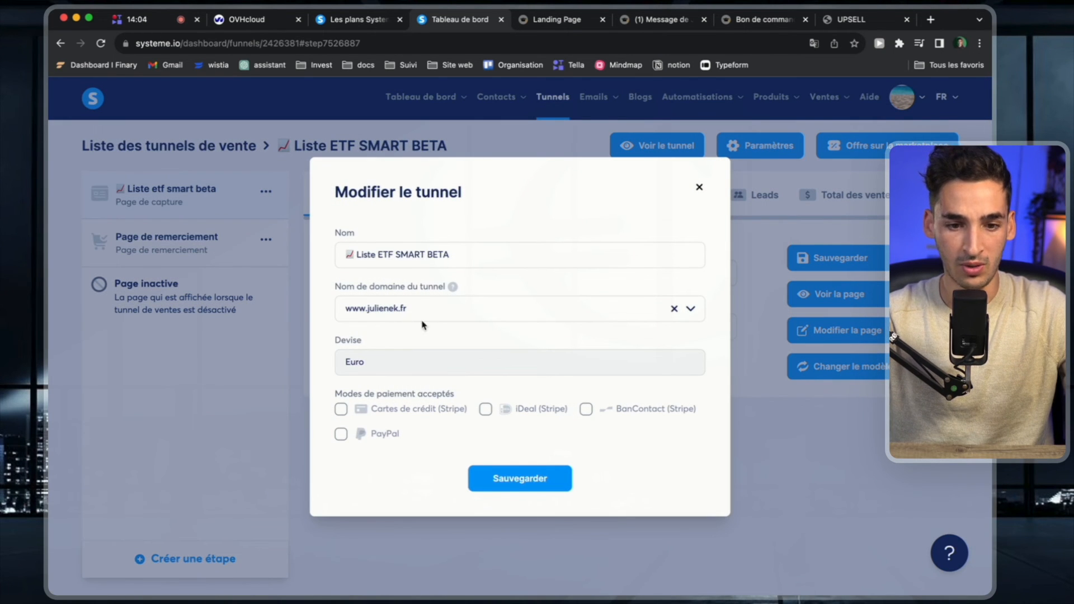
pyautogui.click(438, 313)
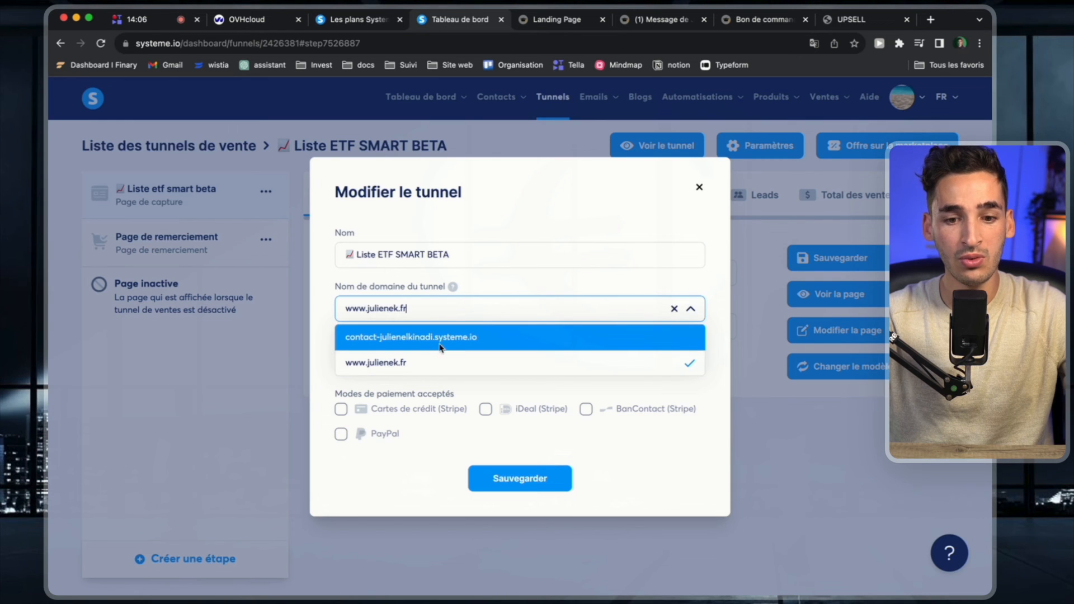
pyautogui.click(495, 321)
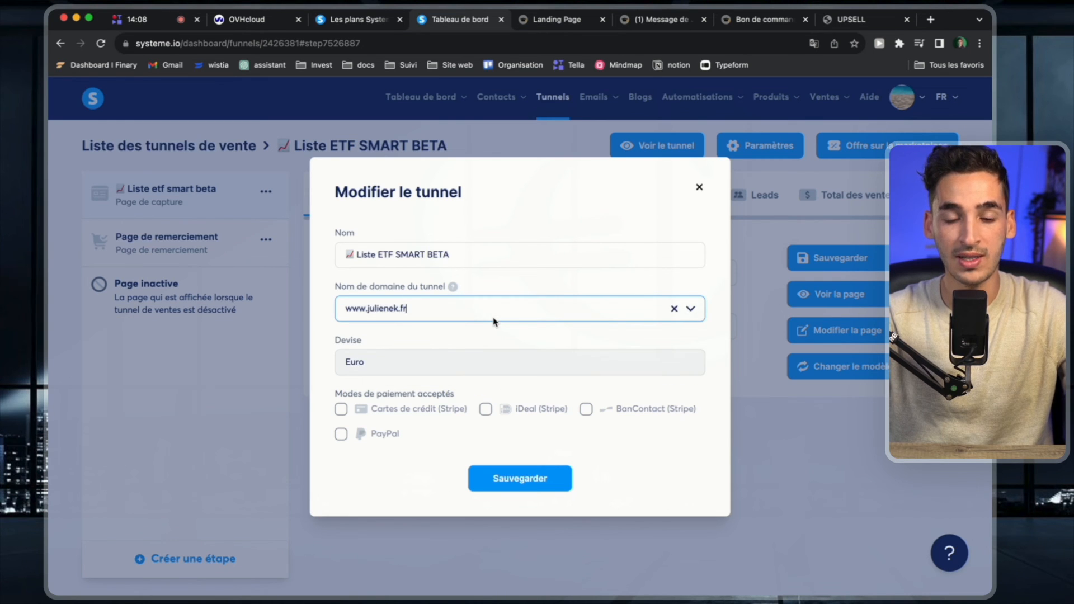
pyautogui.click(494, 321)
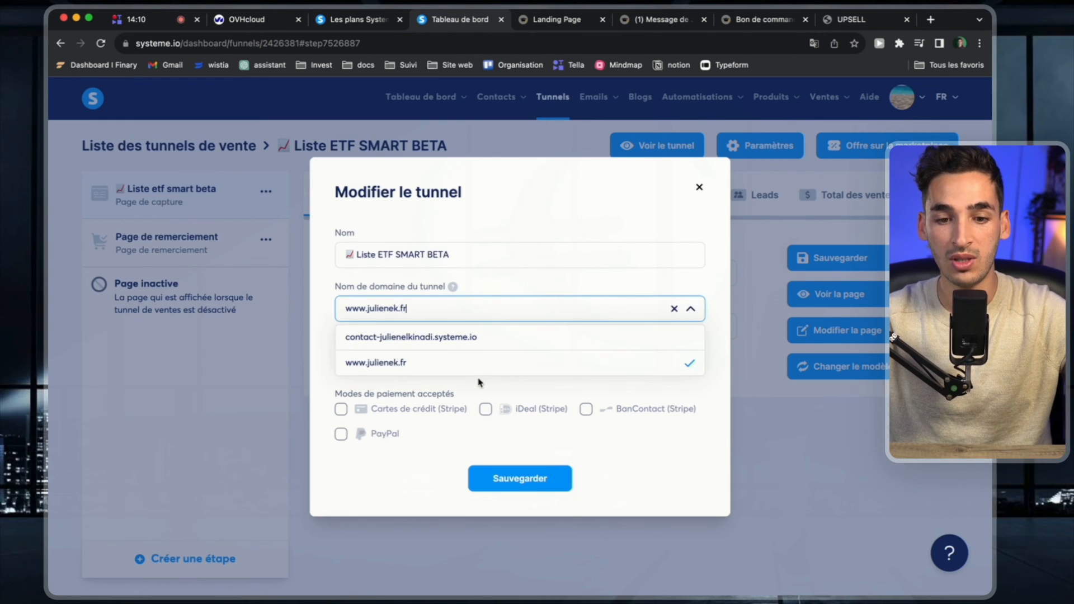
pyautogui.click(523, 310)
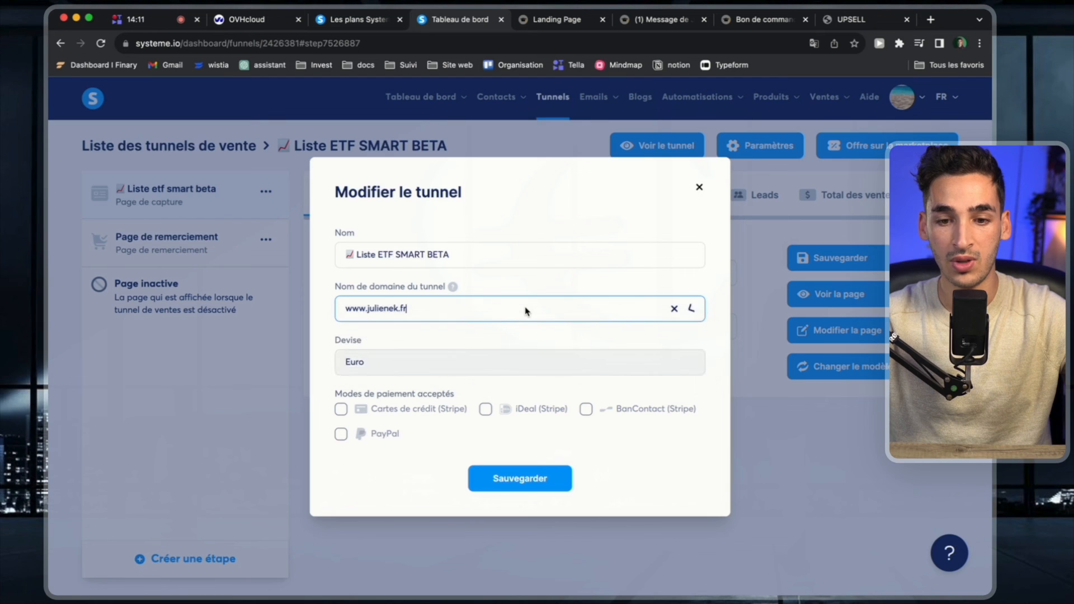
pyautogui.click(561, 319)
pyautogui.click(570, 311)
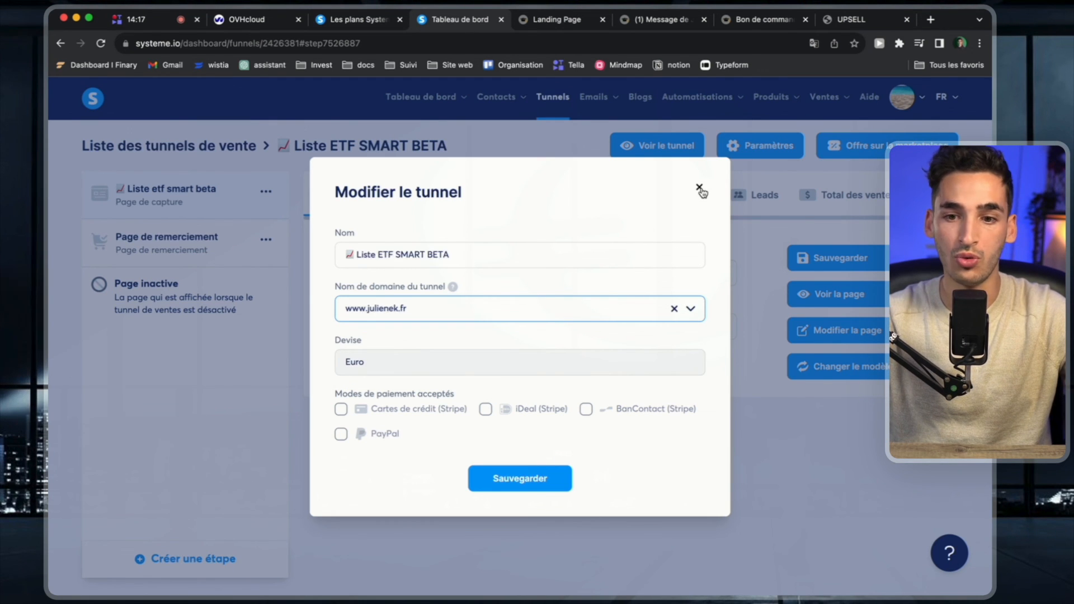
pyautogui.click(540, 308)
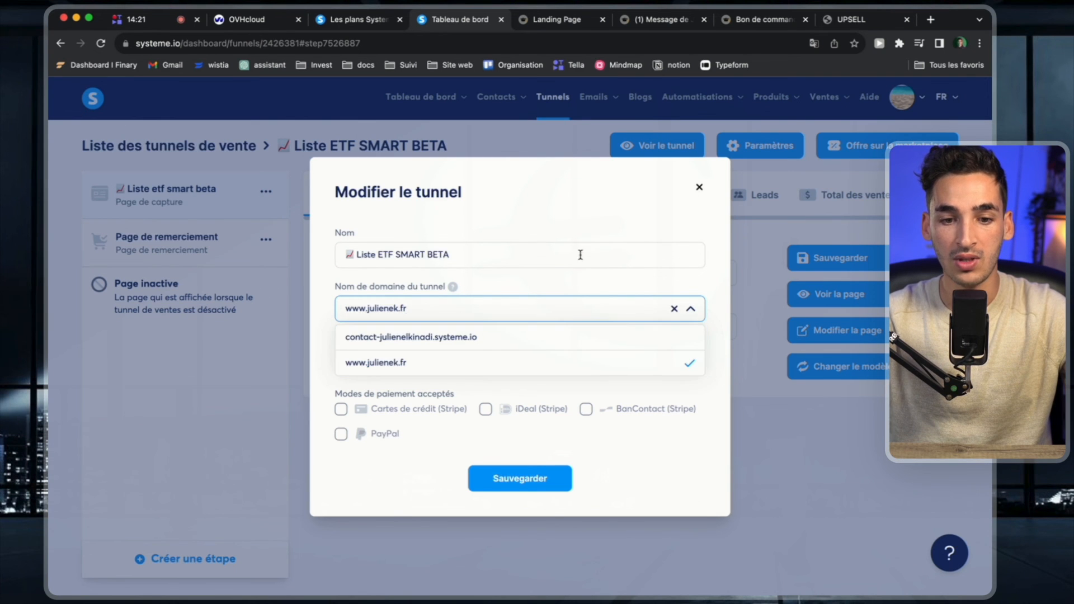
pyautogui.click(698, 189)
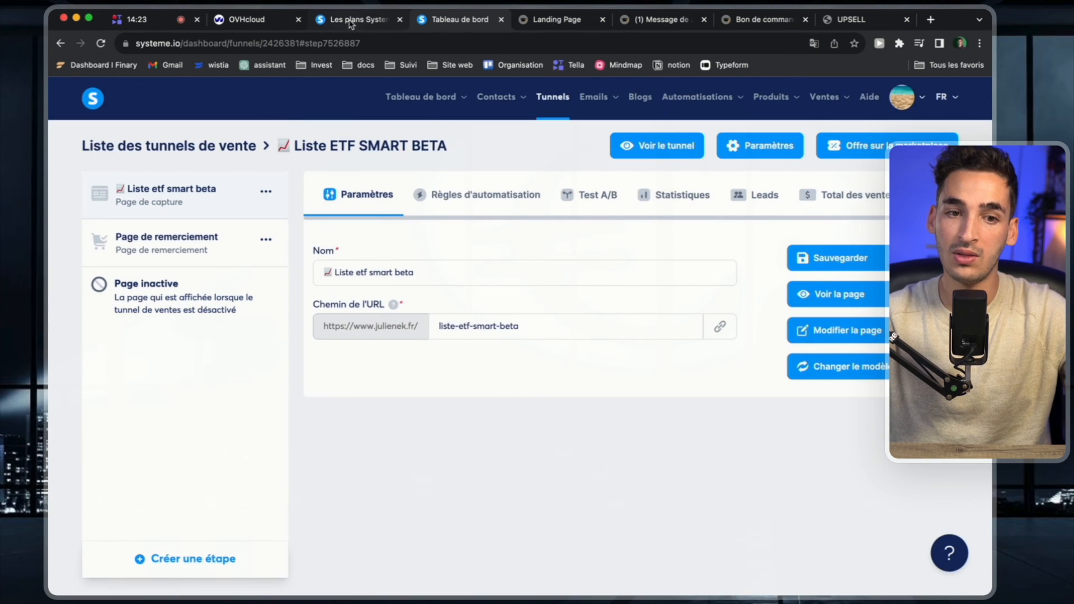
# Look at the systeme.io pricing plans, return briefly to the funnel page, and switch to the affiliationmastery.com DNS zone in OVHcloud.
pyautogui.click(347, 21)
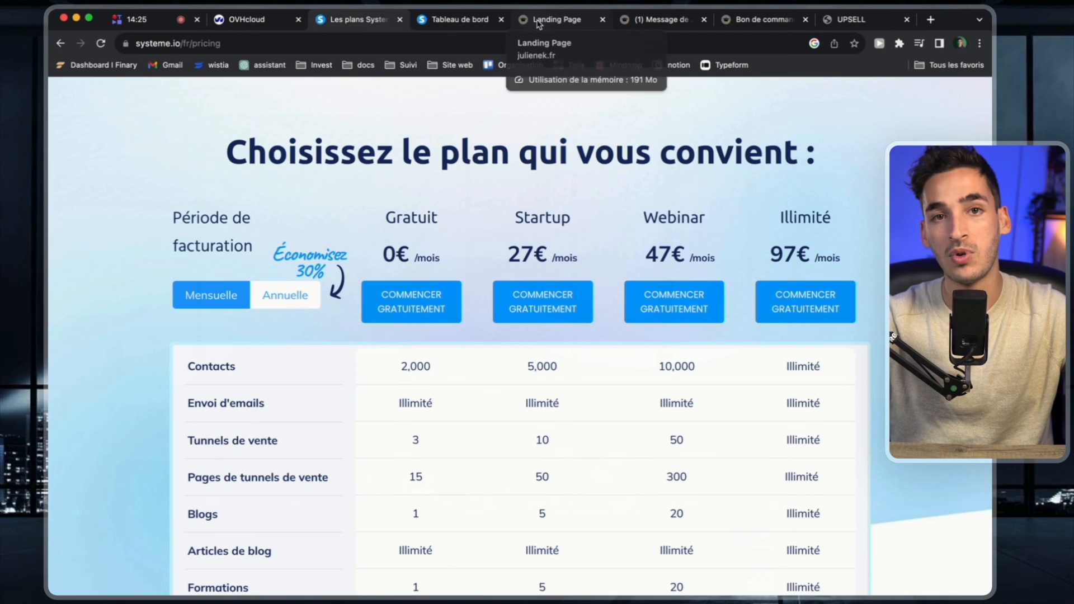
pyautogui.click(509, 23)
pyautogui.click(456, 23)
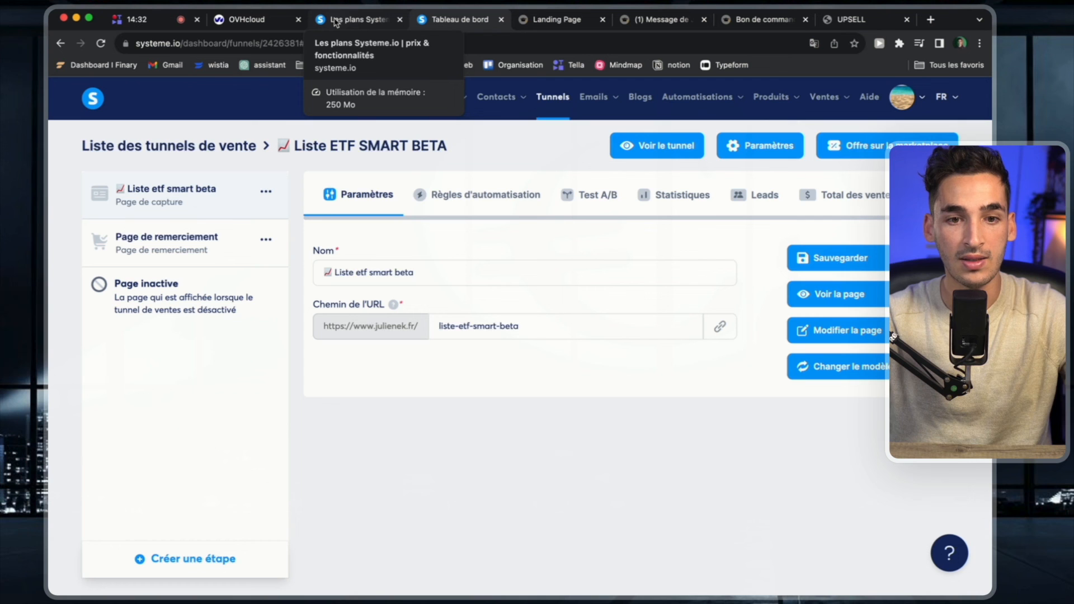
pyautogui.click(274, 21)
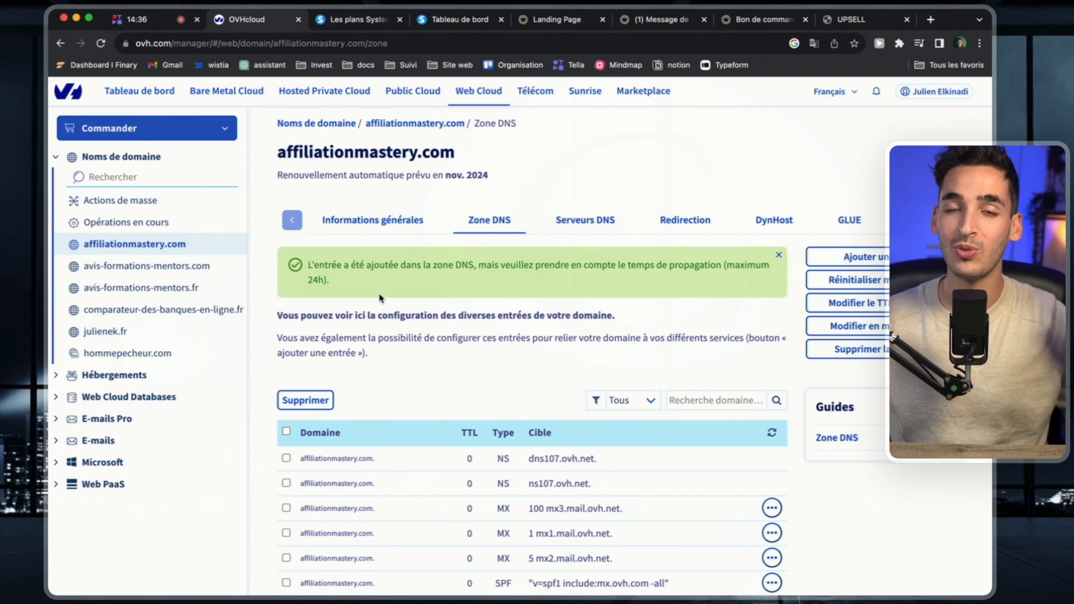